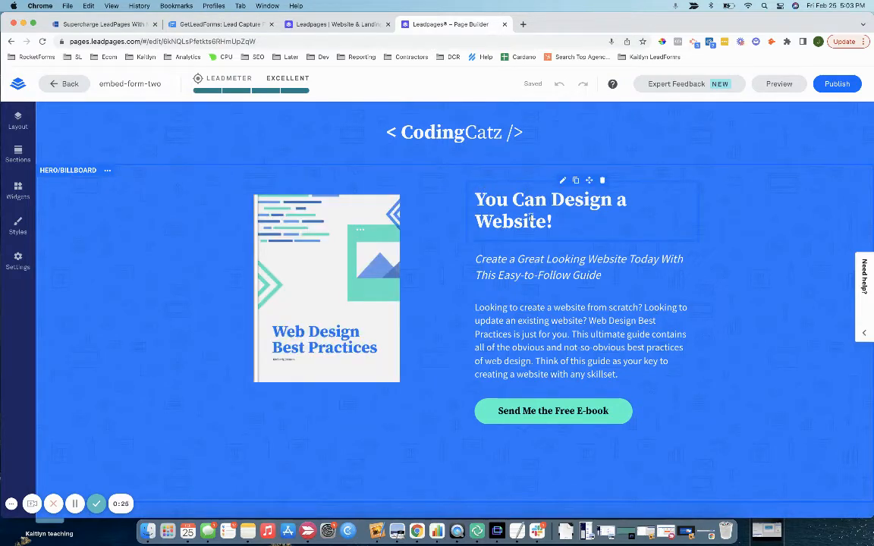
Step: Publish the CodingCatz page, copy its lpages.co link and load it in a new tab
click(845, 85)
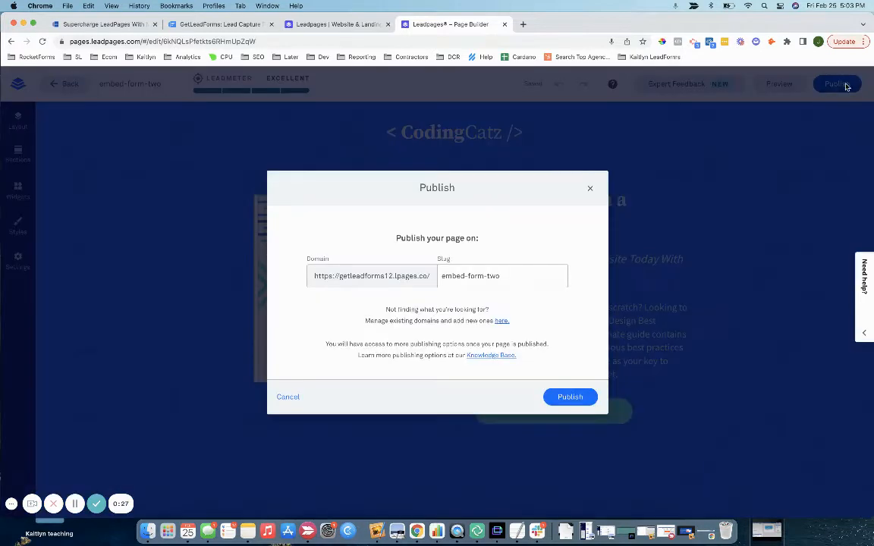
click(573, 397)
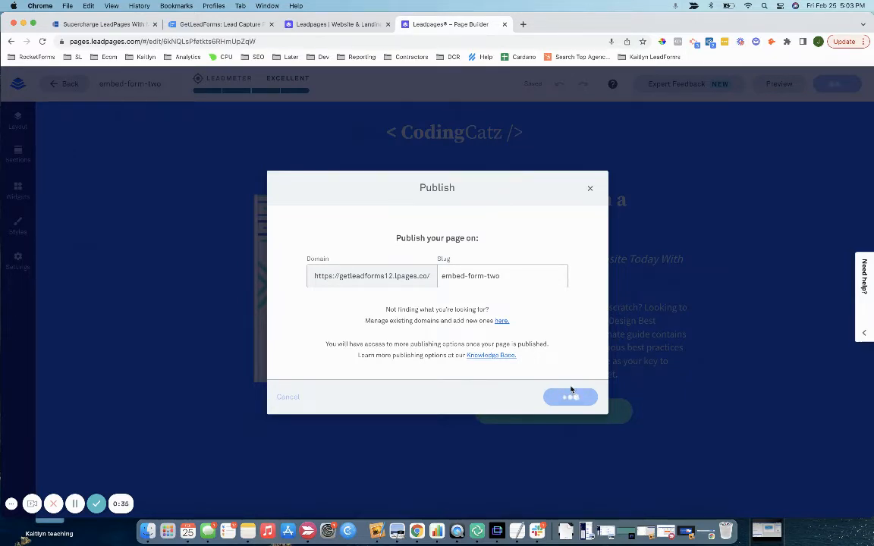
click(510, 292)
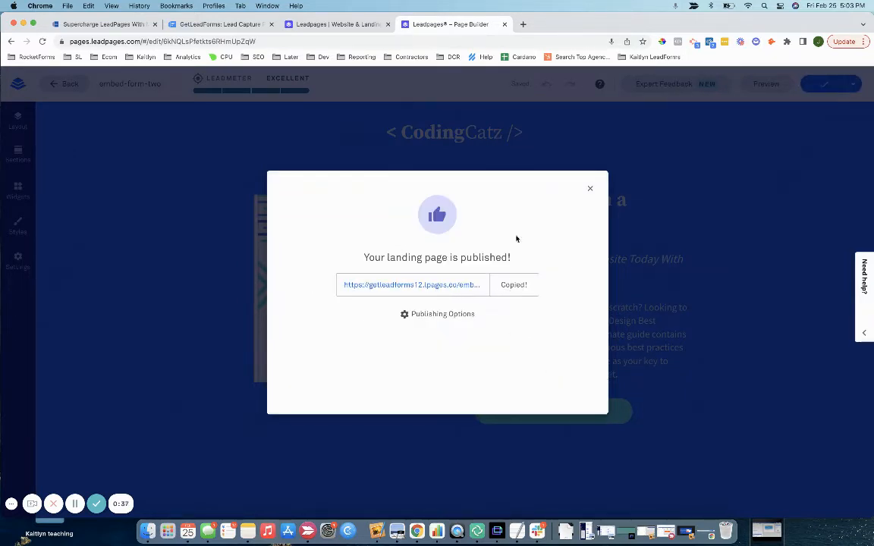
click(523, 24)
key(super+v)
key(Return)
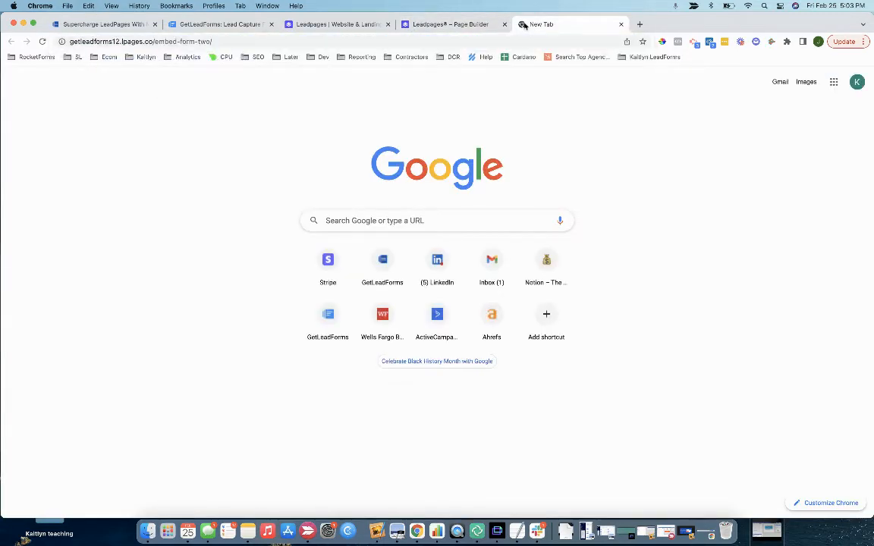
Step: From the GetLeadForms dashboard, create a LeadForm using the Web Design Template - Embedded
click(221, 27)
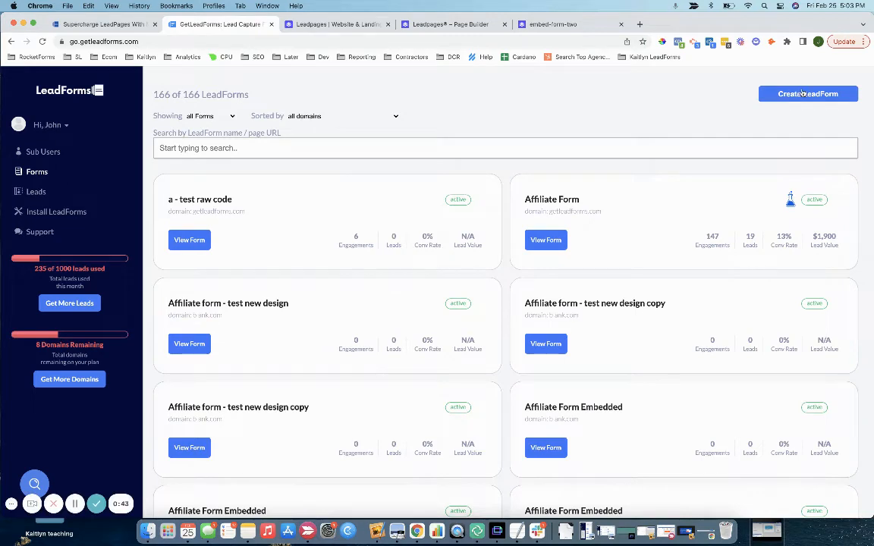
click(839, 93)
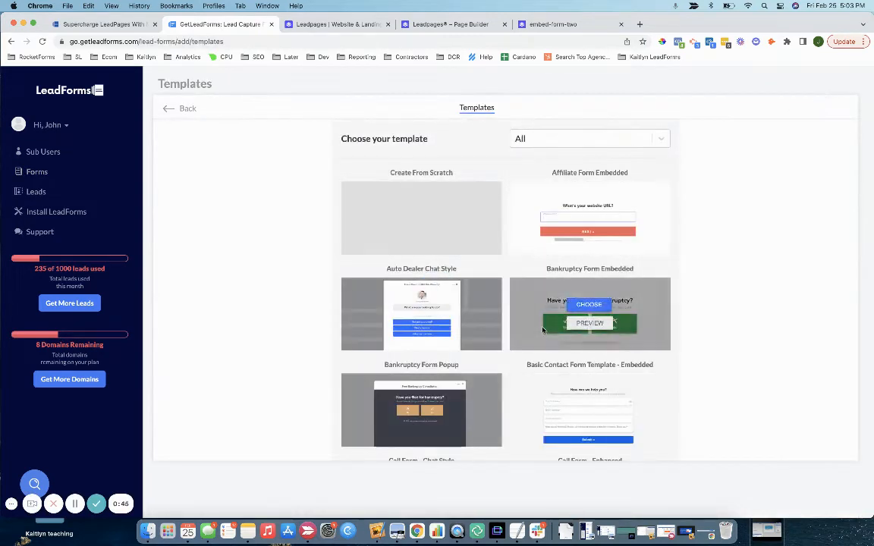
scroll(543, 330, down, 15)
scroll(543, 330, down, 10)
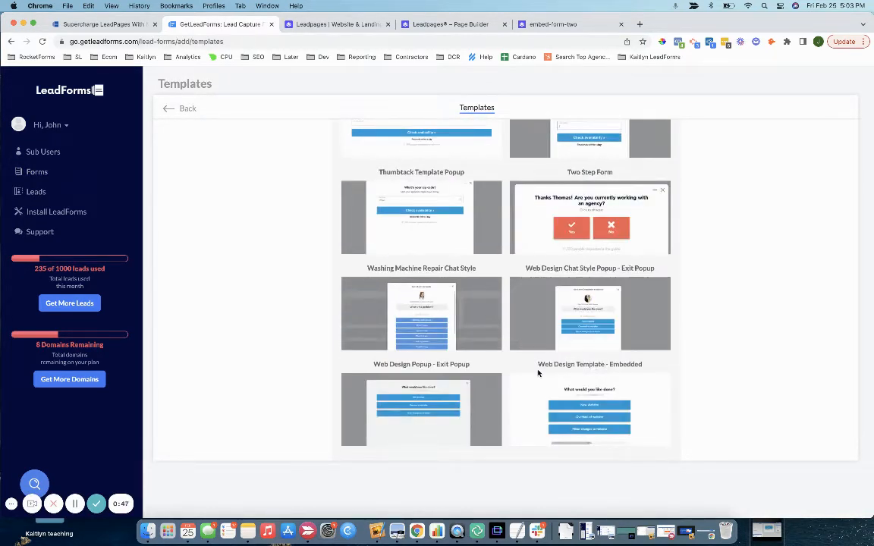
drag(536, 365, 646, 368)
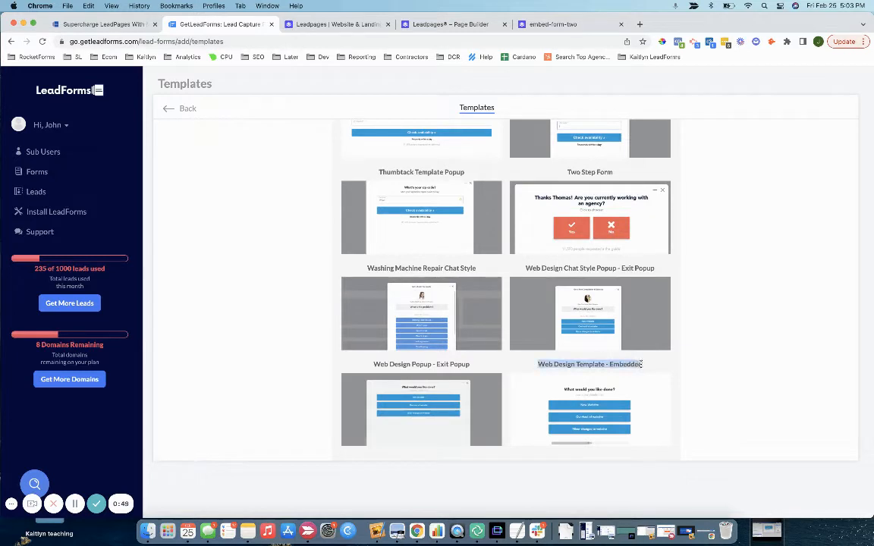
mouse_move(589, 401)
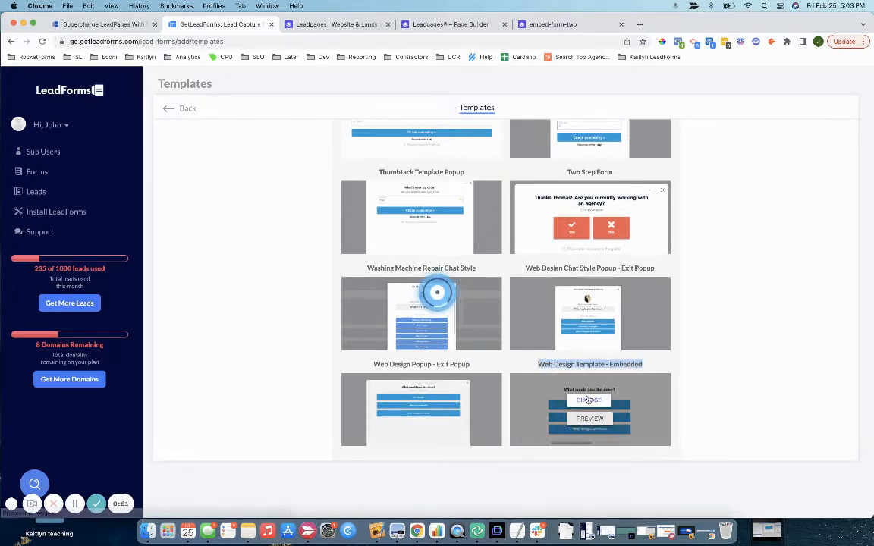
click(589, 400)
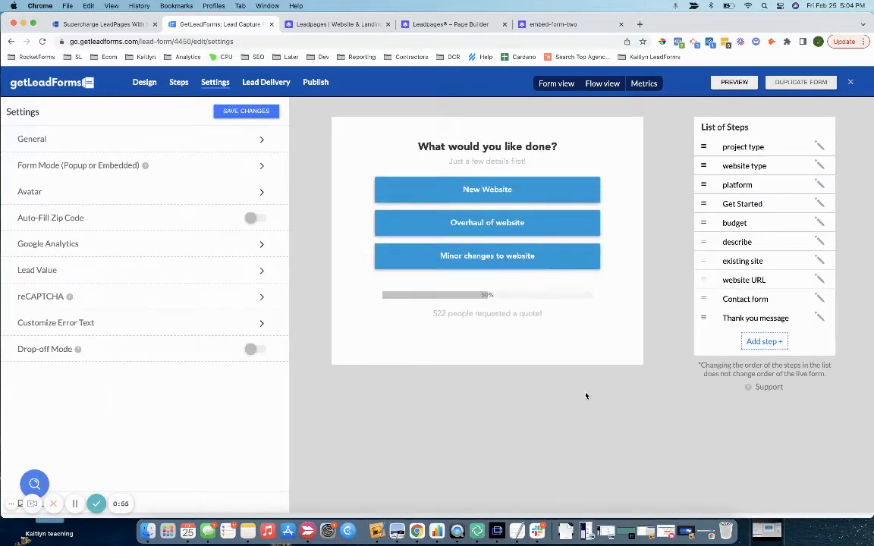
Step: Set the form's target page to the embed-form-two URL, enable Show on all sub pages, and save
click(189, 153)
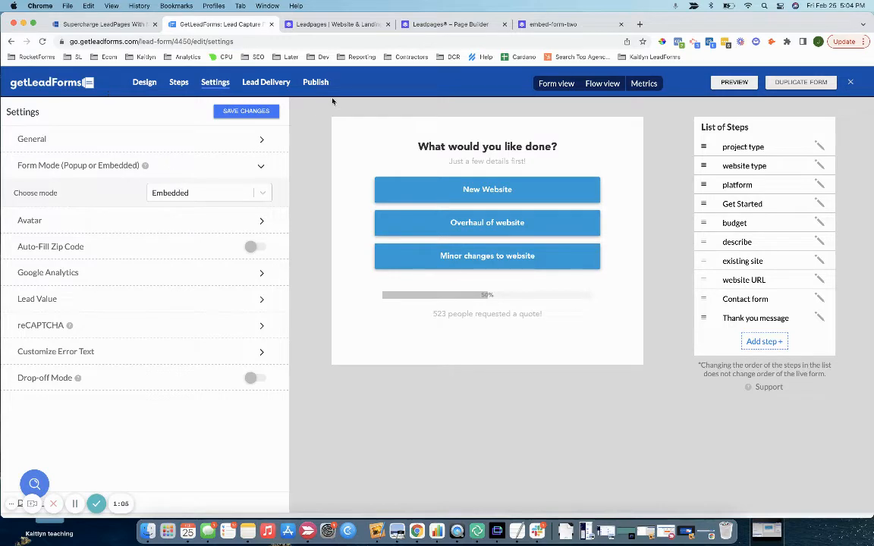
click(316, 82)
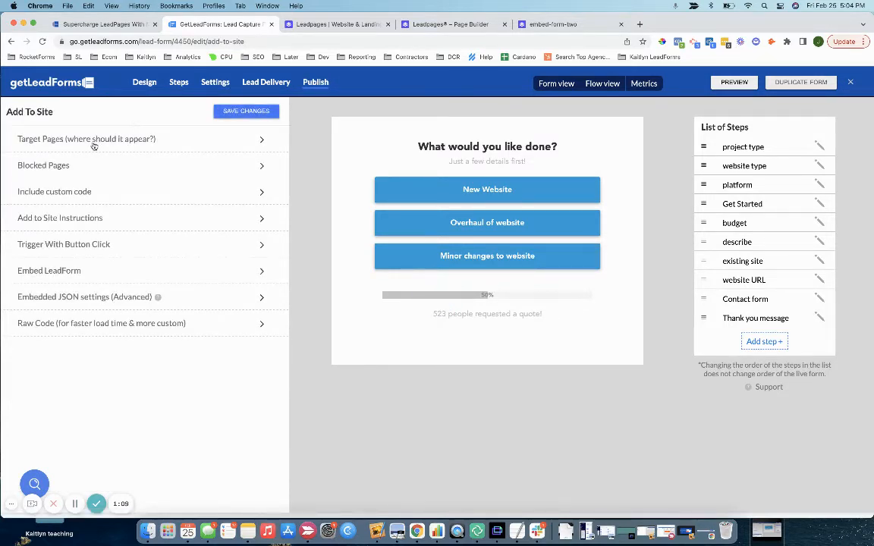
click(98, 142)
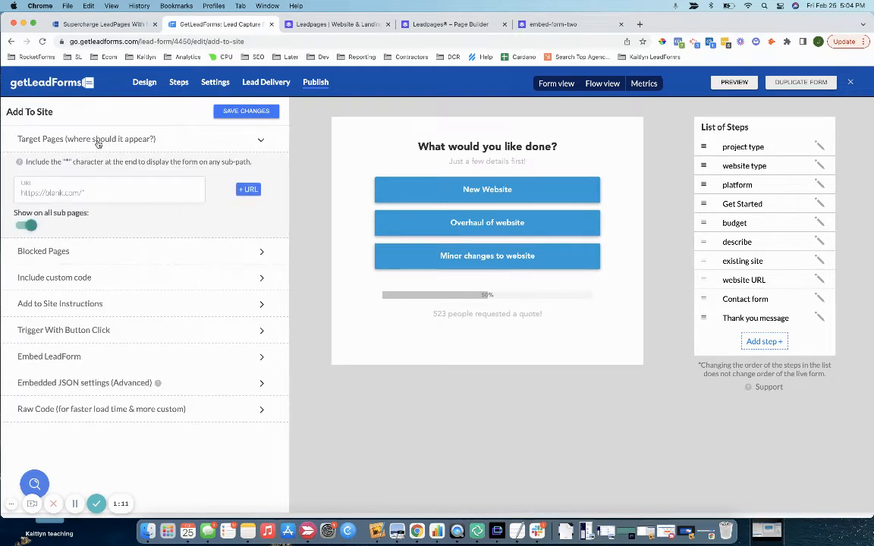
double_click(28, 193)
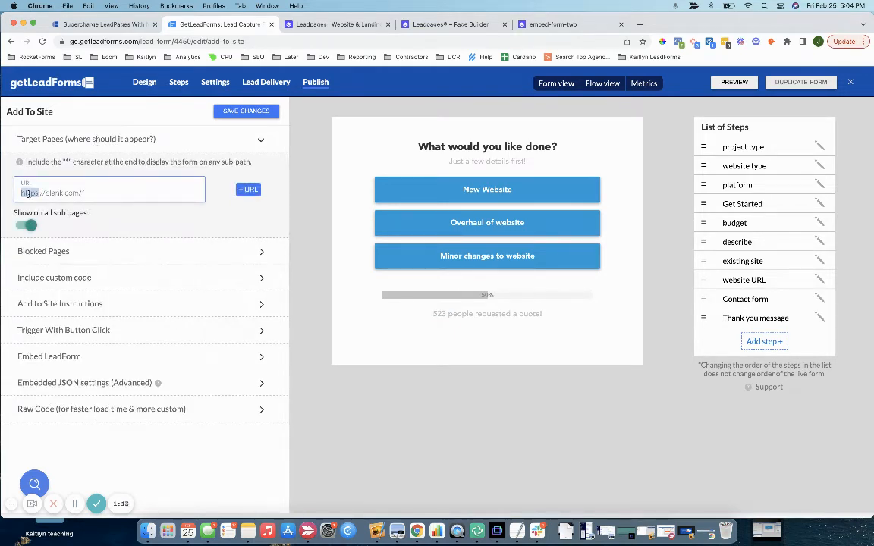
triple_click(28, 194)
key(super+v)
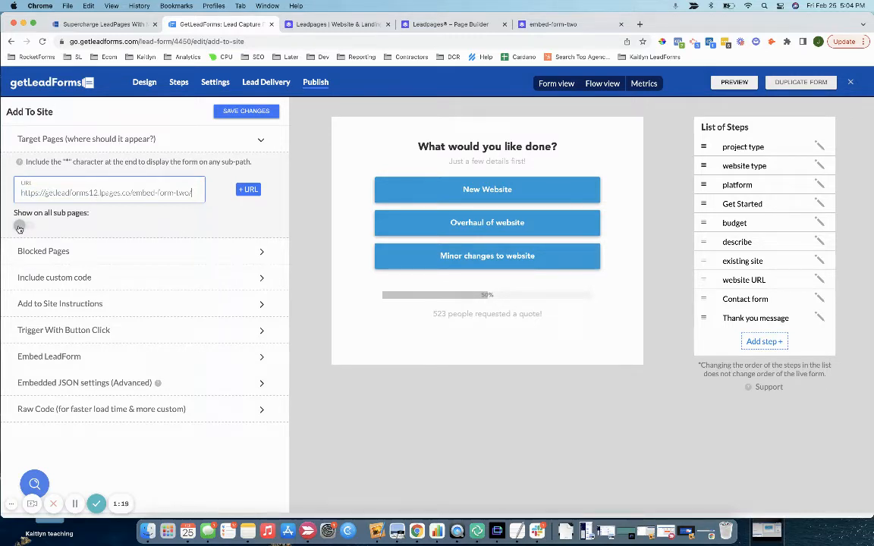
click(20, 228)
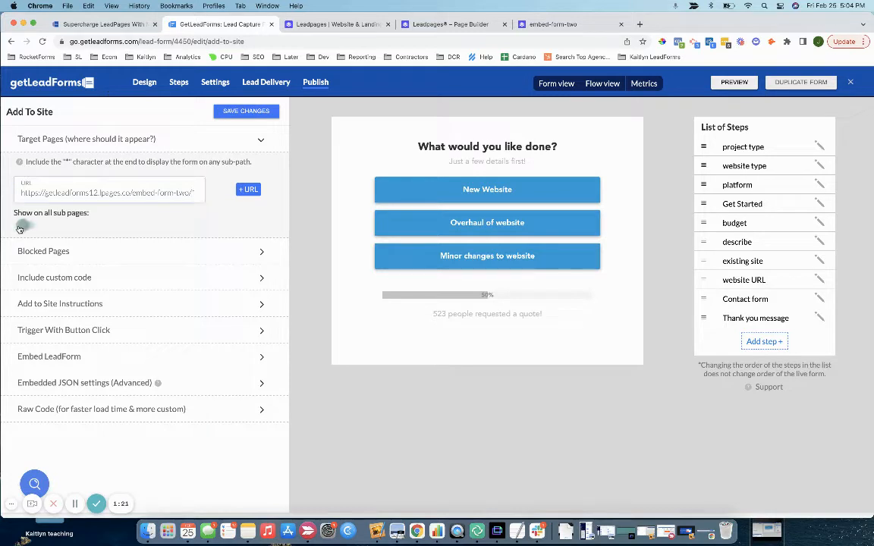
click(241, 111)
Step: Copy the LeadForms Pixel code from the Add to Site Instructions
click(57, 308)
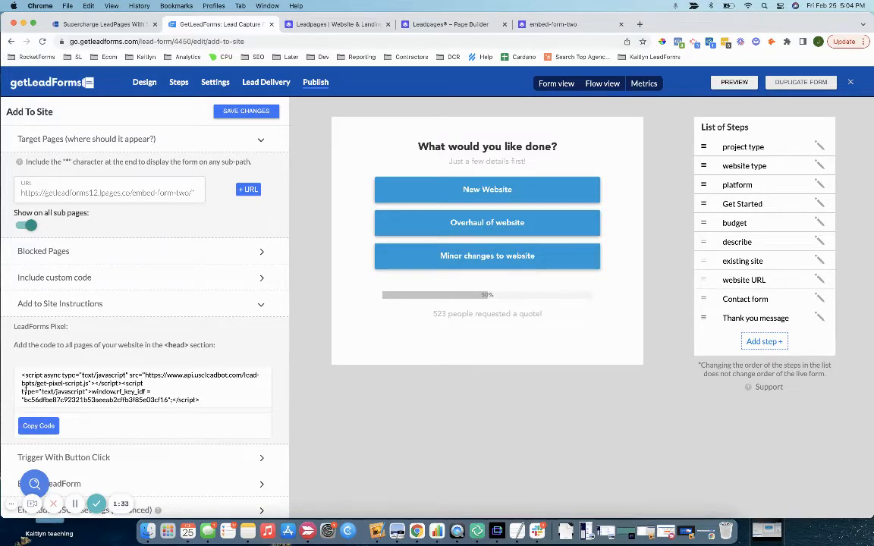
click(39, 427)
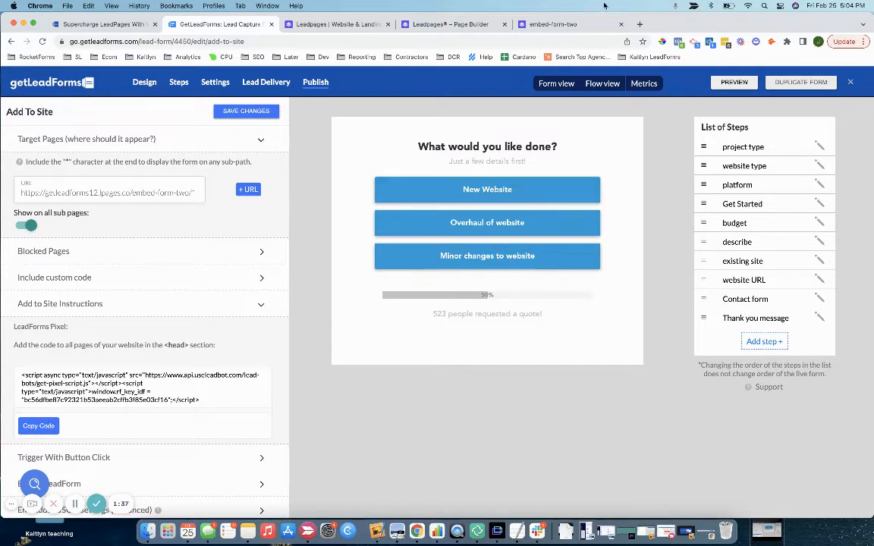
click(550, 24)
Step: Paste the LeadForms pixel script into Analytics' Head Section Tracking Code and save the page settings
click(451, 23)
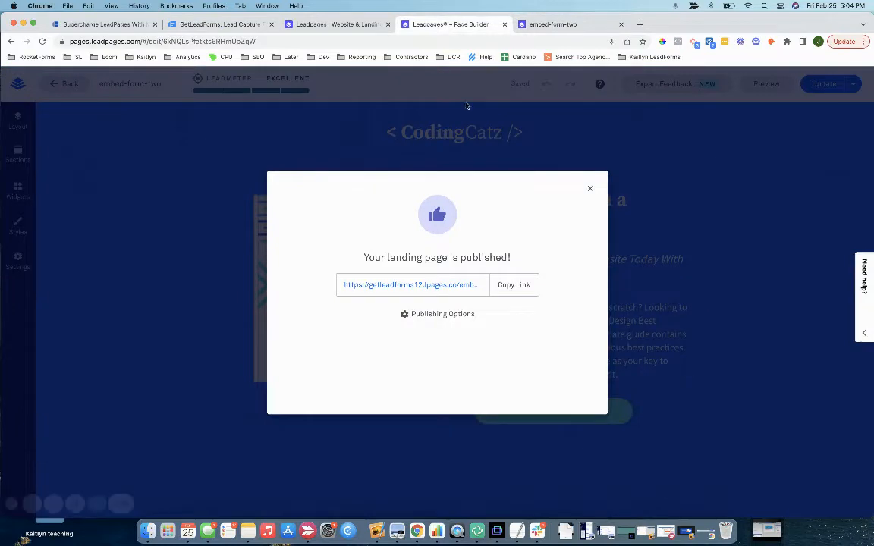
click(591, 188)
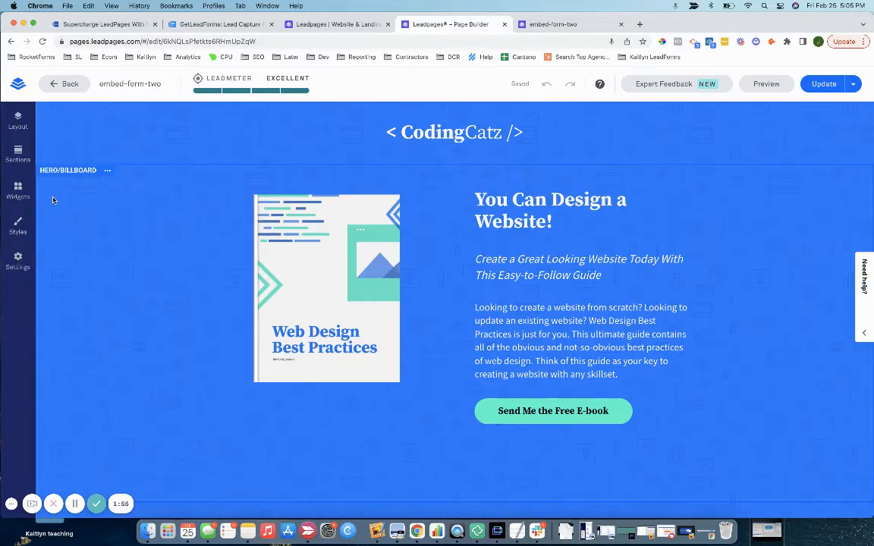
click(18, 258)
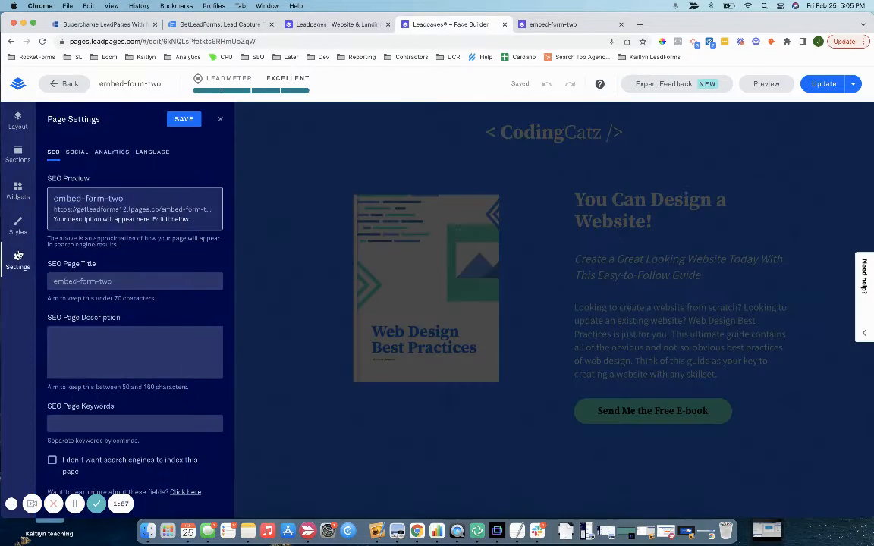
click(108, 153)
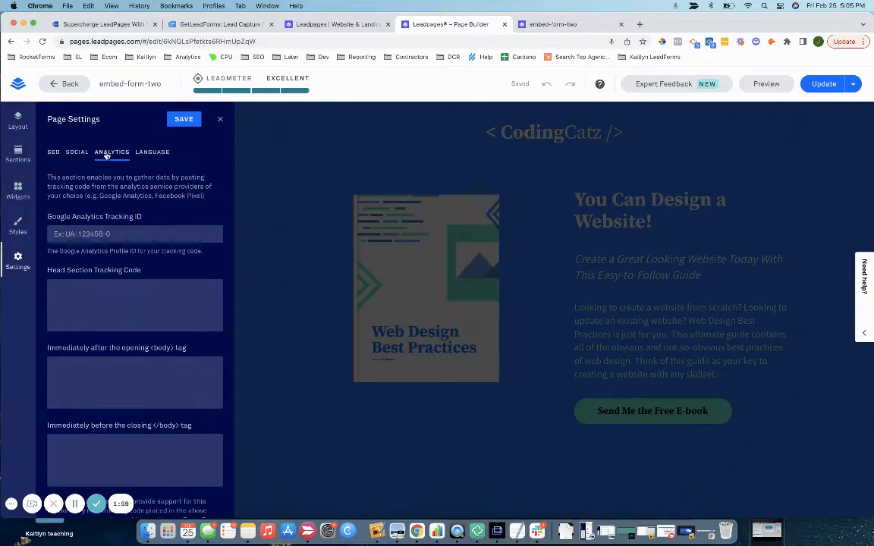
click(129, 296)
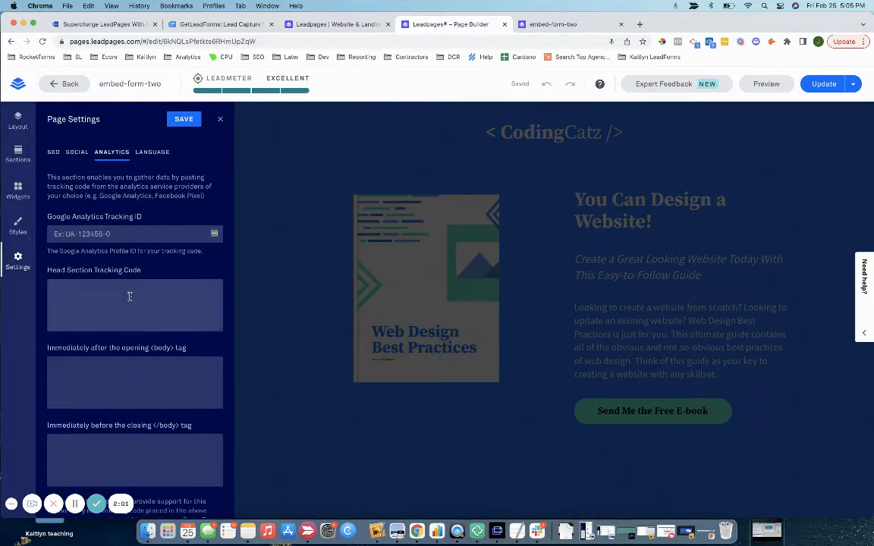
key(super+v)
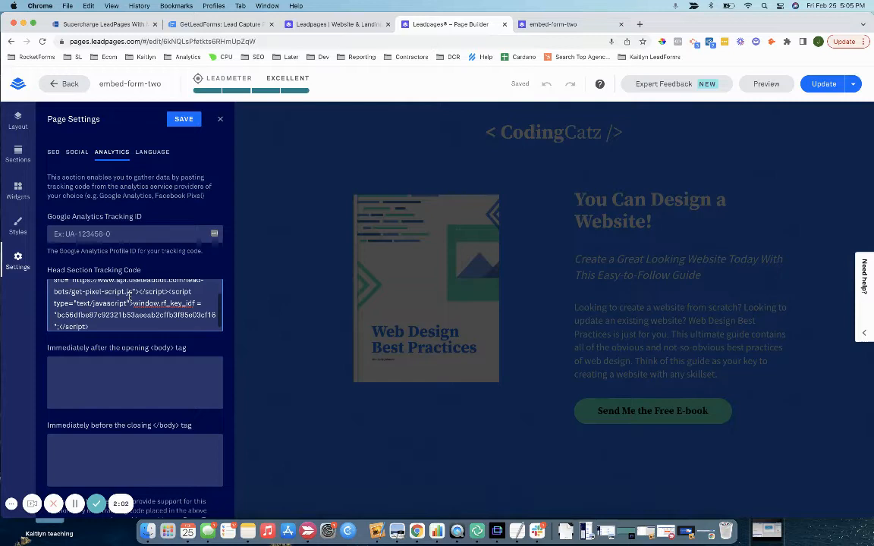
click(176, 121)
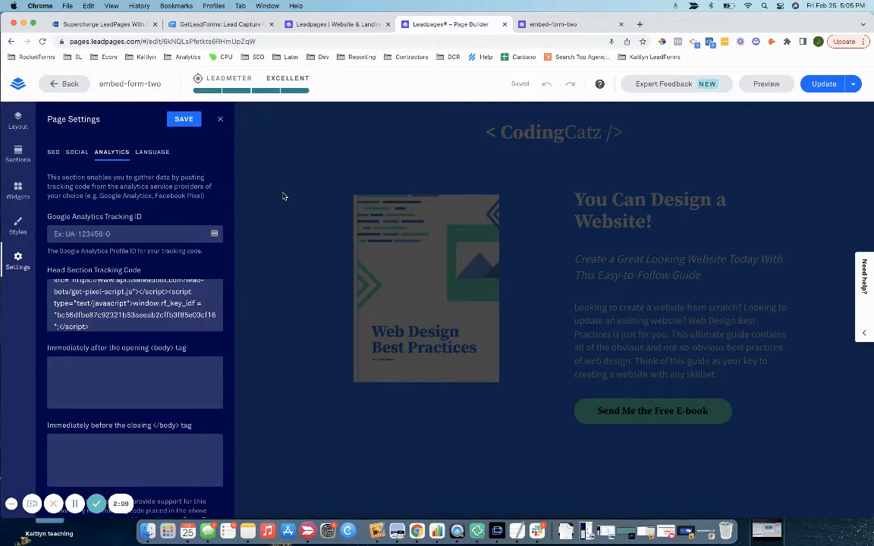
click(219, 120)
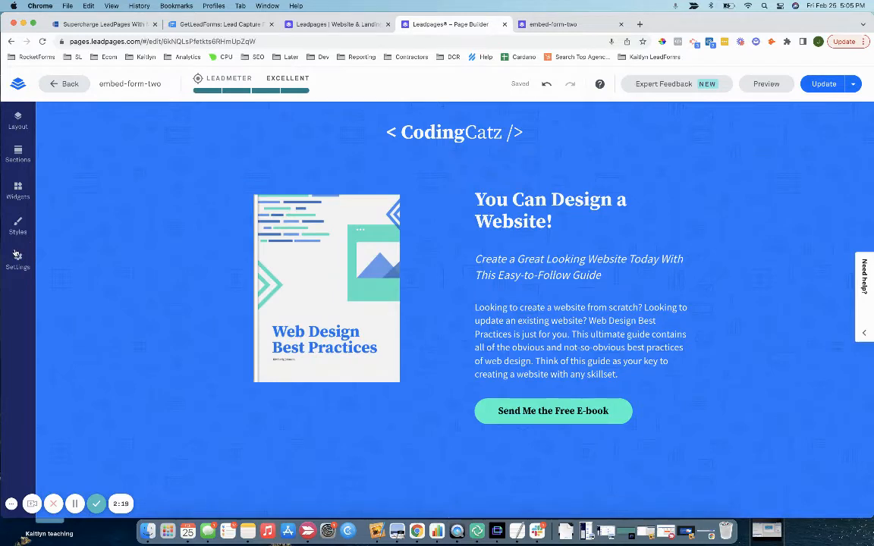
Step: Drag an HTML widget beneath the 'You Can Design a Website!' heading
click(17, 188)
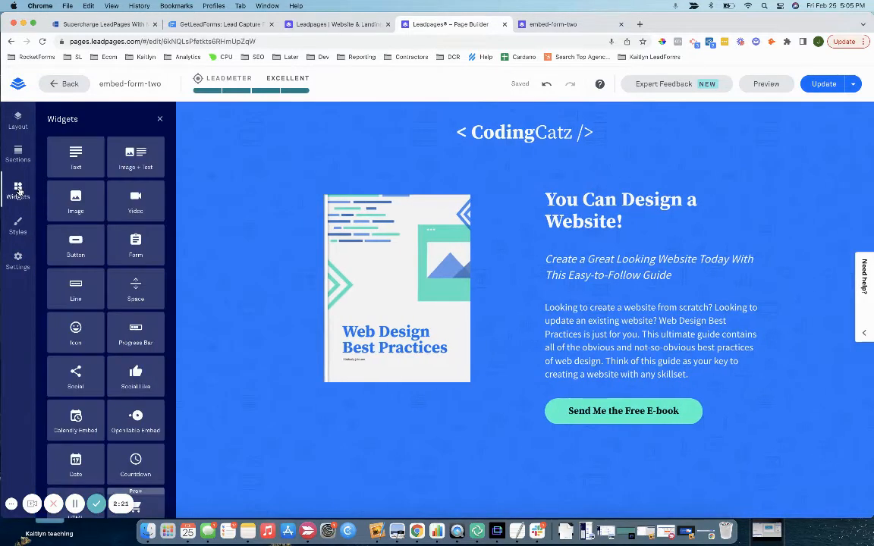
scroll(122, 368, down, 2)
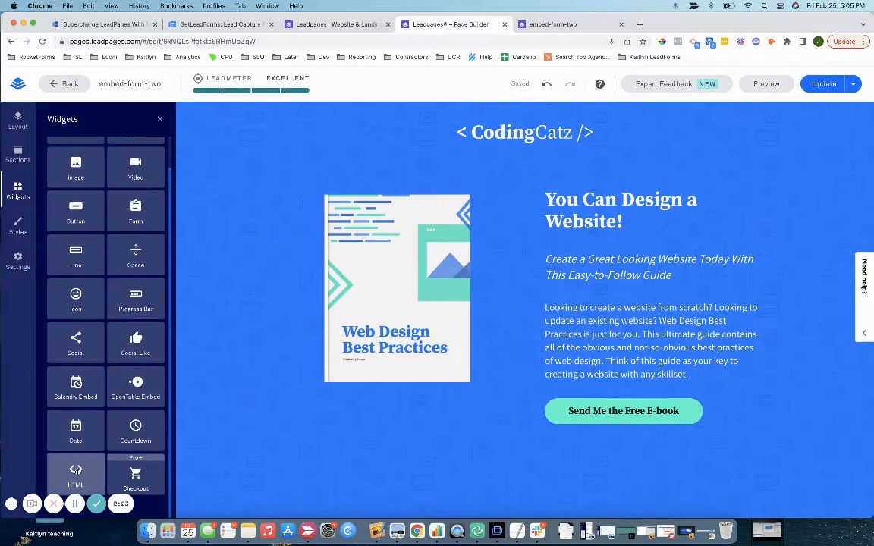
drag(76, 472, 568, 266)
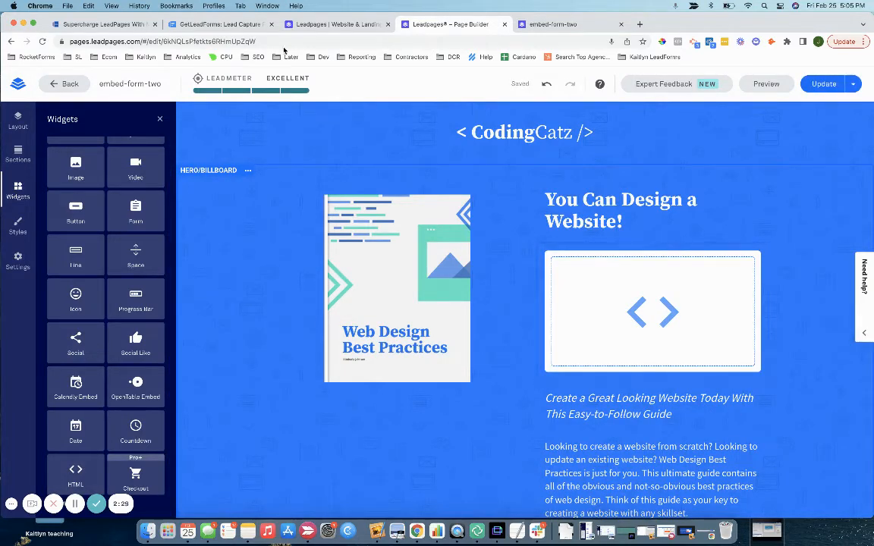
click(200, 26)
scroll(22, 453, down, 2)
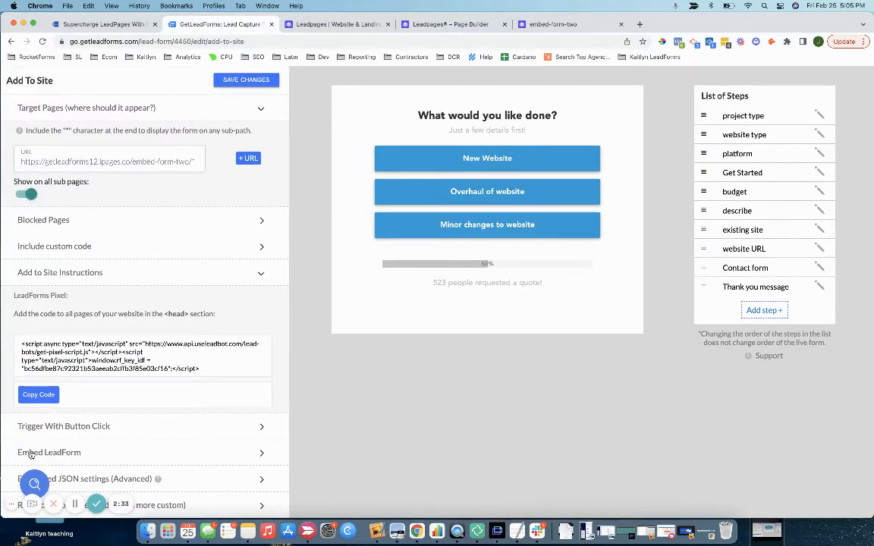
Step: Expand the LeadForm embedding instructions and highlight the multiple-forms embed code
click(61, 453)
scroll(59, 456, down, 2)
scroll(59, 456, down, 4)
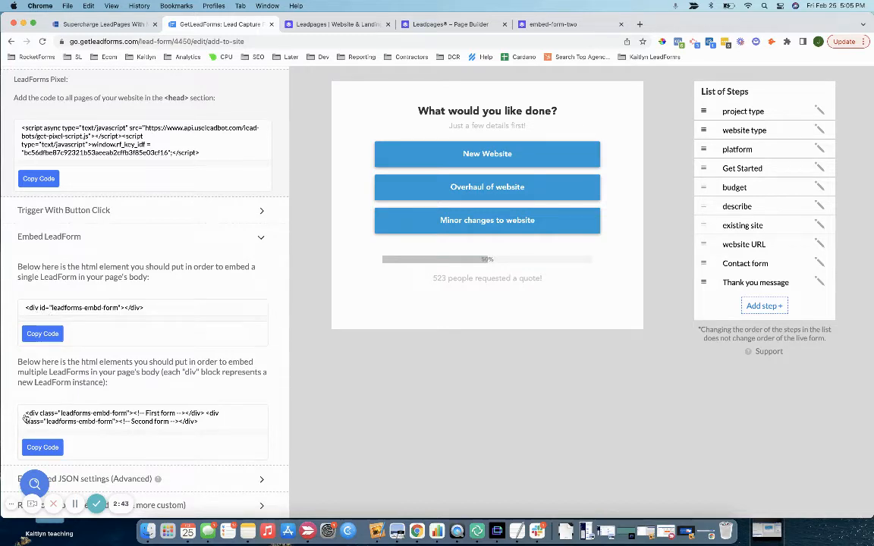
drag(25, 415, 207, 414)
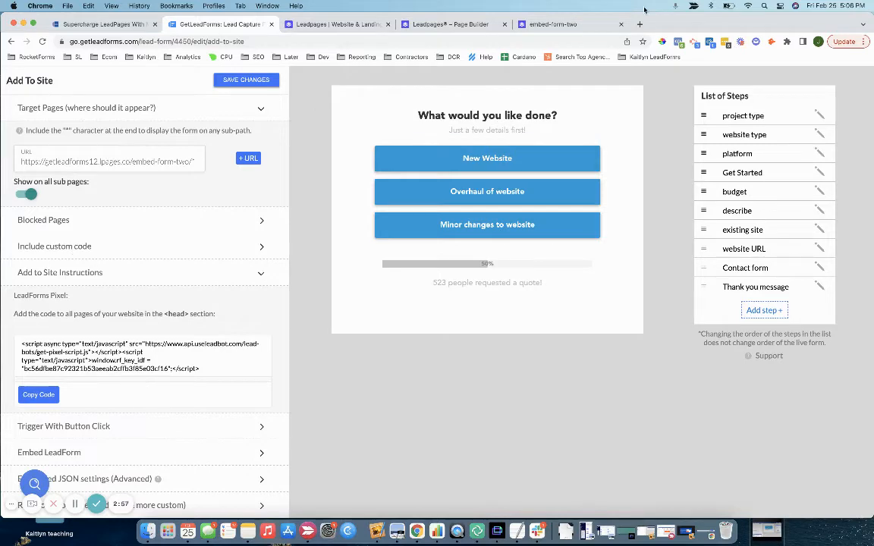
Step: Close the Leadpages welcome page tab
click(535, 24)
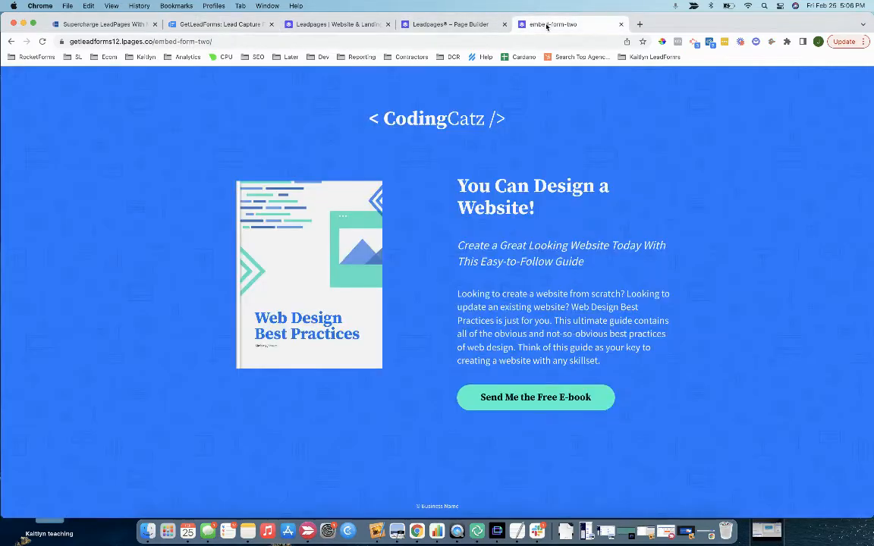
click(308, 23)
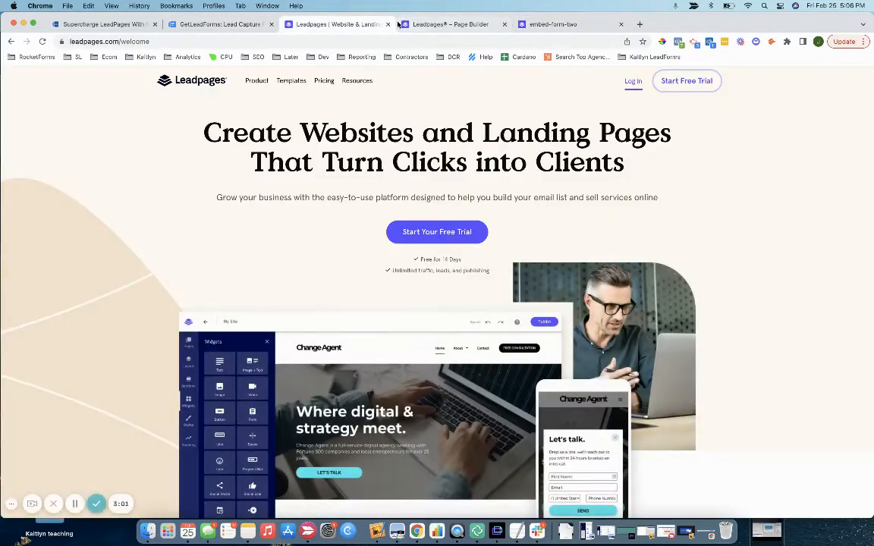
click(387, 24)
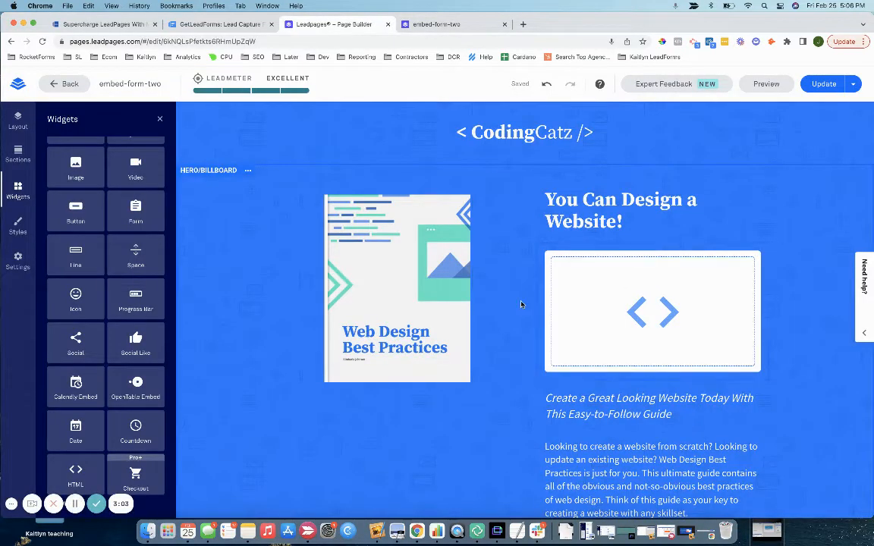
Step: Open the HTML block's code editor, paste the pixel script, then delete it, leaving it empty
click(597, 293)
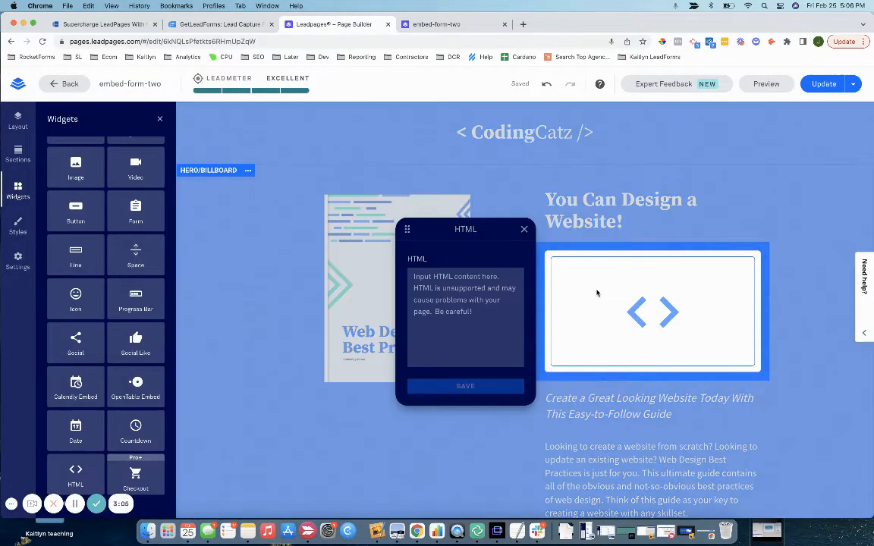
click(450, 287)
text(<script async type="text/javascript" src="https://www.api.useleadbot.com/lead-bots/get-pixel-script.js"></script><script type="text/javascript">window.rf_key_idf = "bc56dfbe87c02321b53aeeab2cffb3f85e03cf16";</script>)
scroll(450, 288, up, 2)
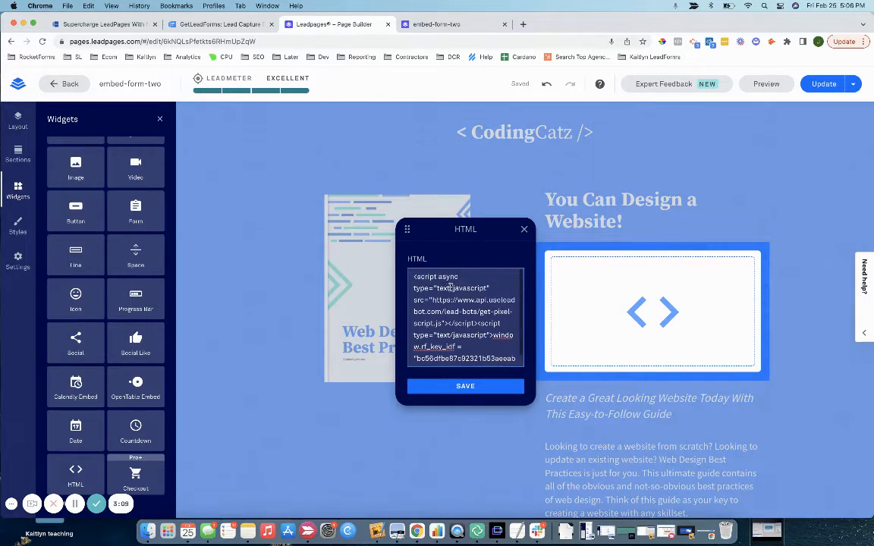
scroll(450, 288, down, 1)
scroll(450, 287, up, 1)
key(super+a)
key(BackSpace)
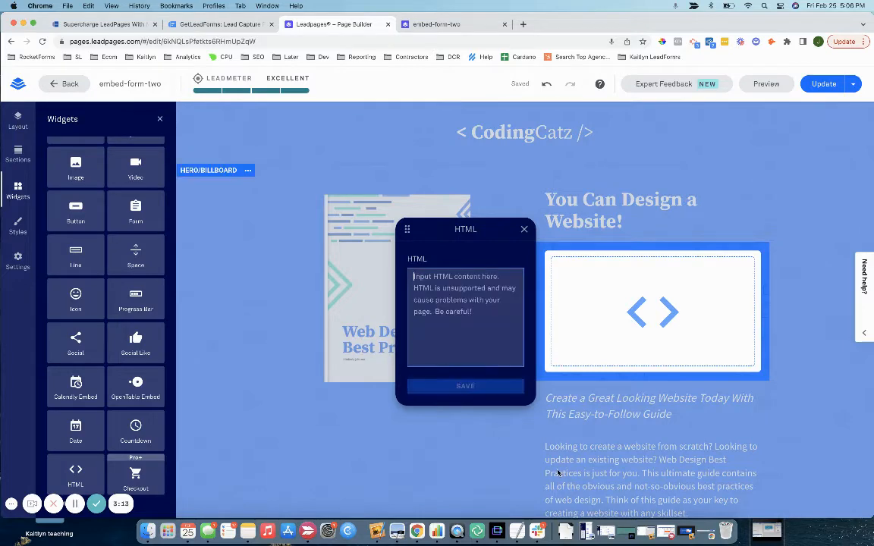
click(220, 25)
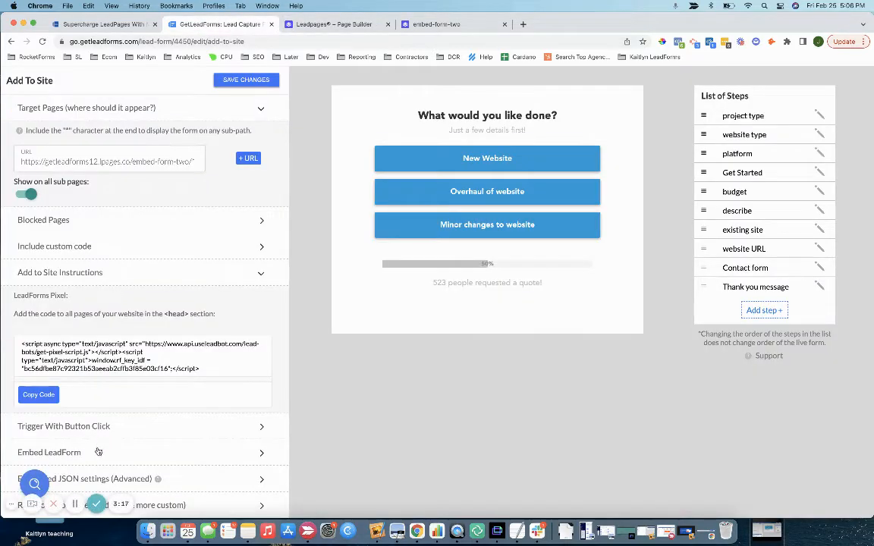
scroll(45, 410, down, 3)
Step: Copy the single-form Embed LeadForm code in GetLeadForms
click(43, 334)
scroll(43, 332, down, 2)
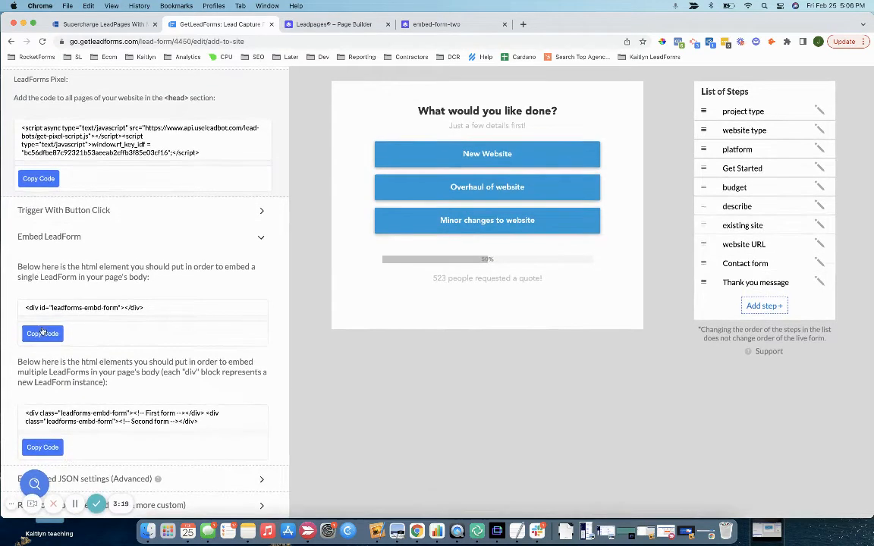
click(42, 333)
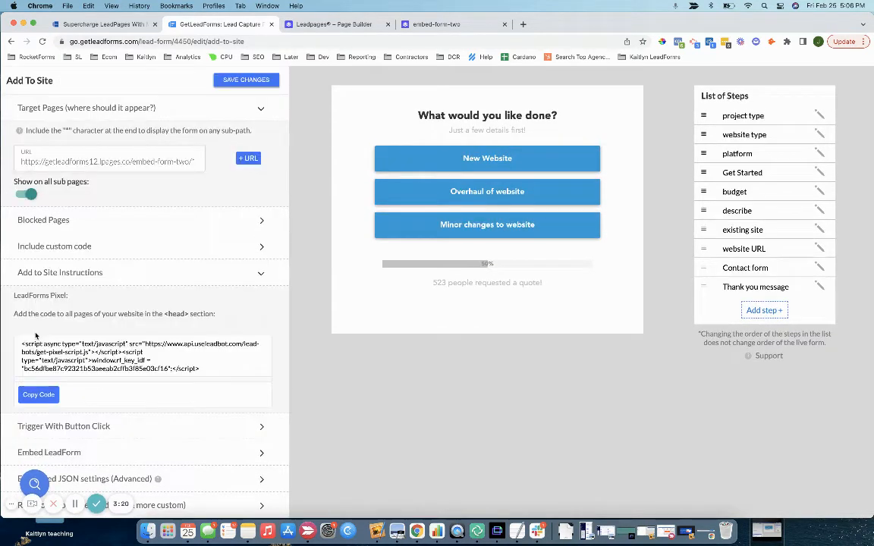
Step: Paste the leadforms-embd-form div into the HTML block, save it, and update the page
click(329, 24)
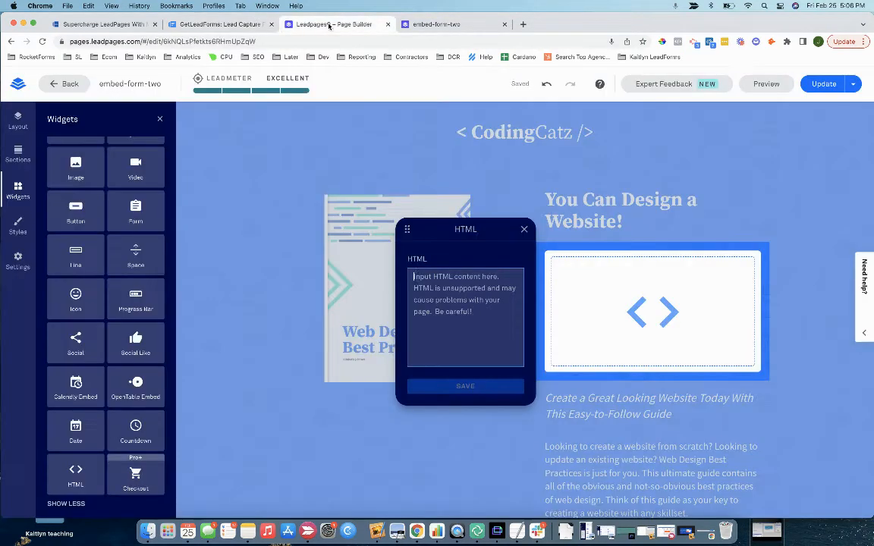
click(468, 317)
key(cmd+v)
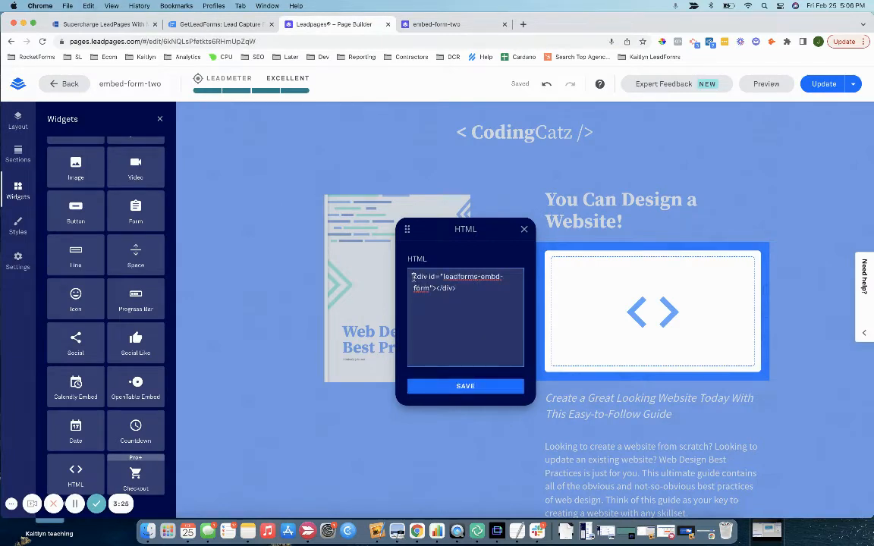
drag(413, 277, 467, 289)
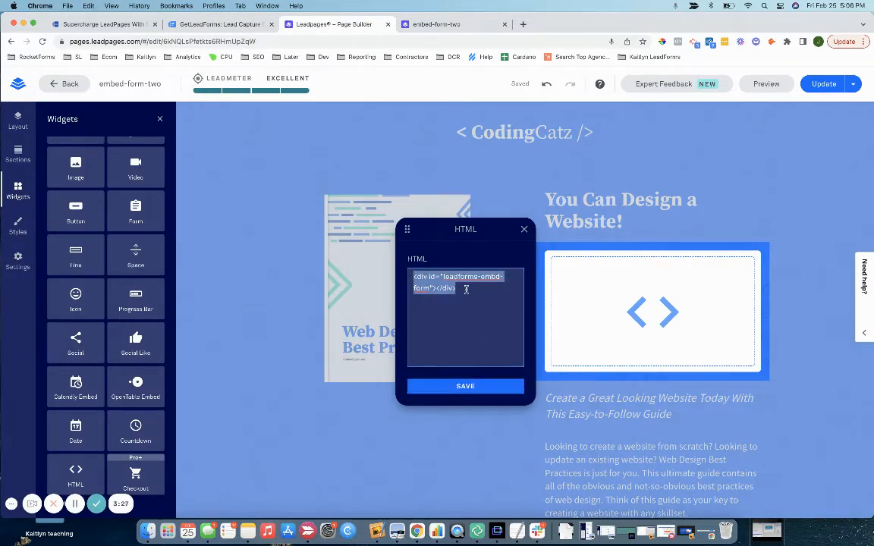
click(465, 387)
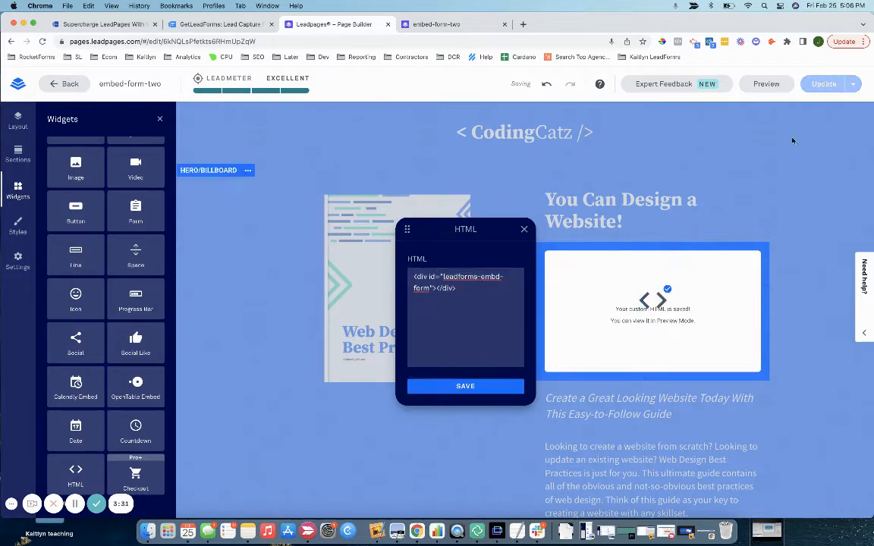
click(846, 197)
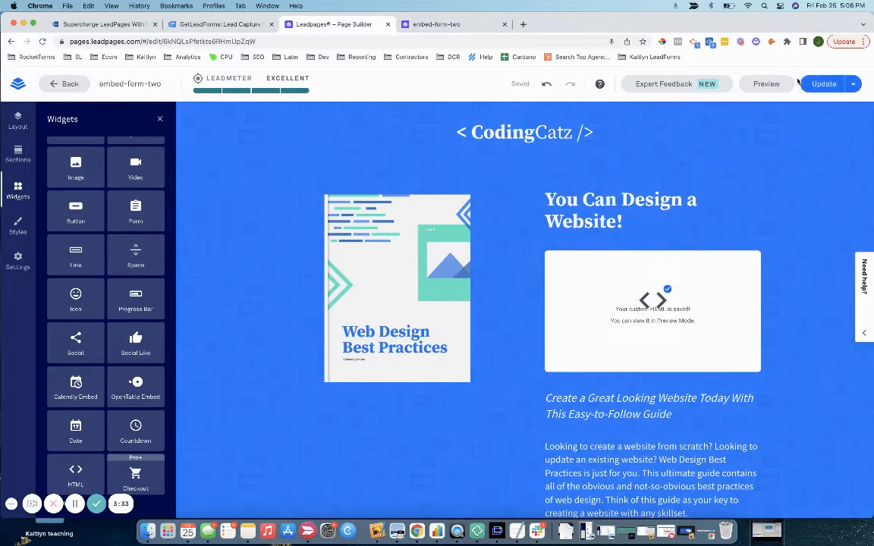
click(816, 85)
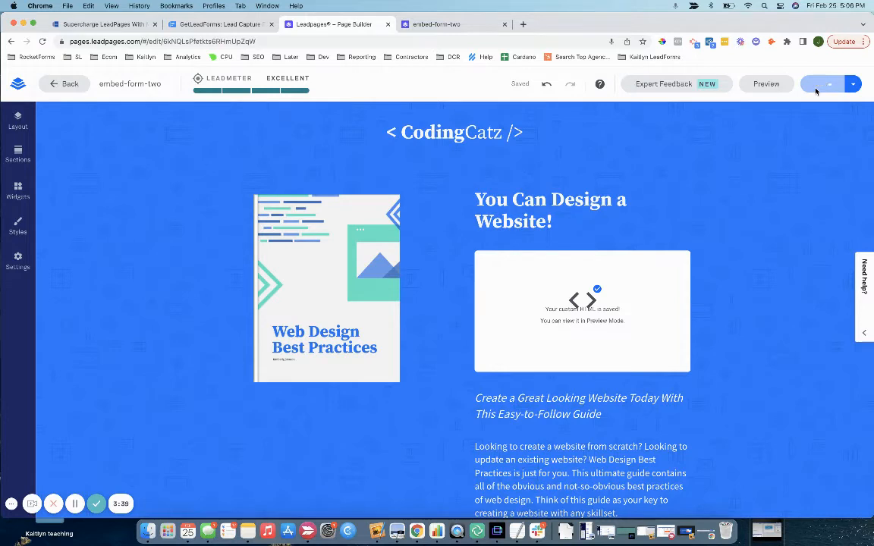
Step: Reload the live embed-form-two page to show the embedded form
click(430, 25)
click(425, 41)
key(Return)
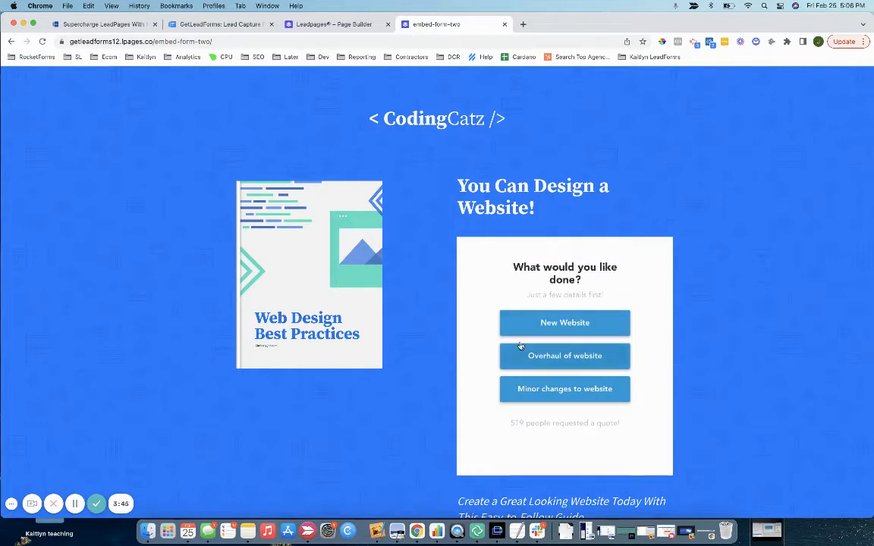
Step: Test the form by answering New Website and Business Site, reloading to reset it
click(503, 324)
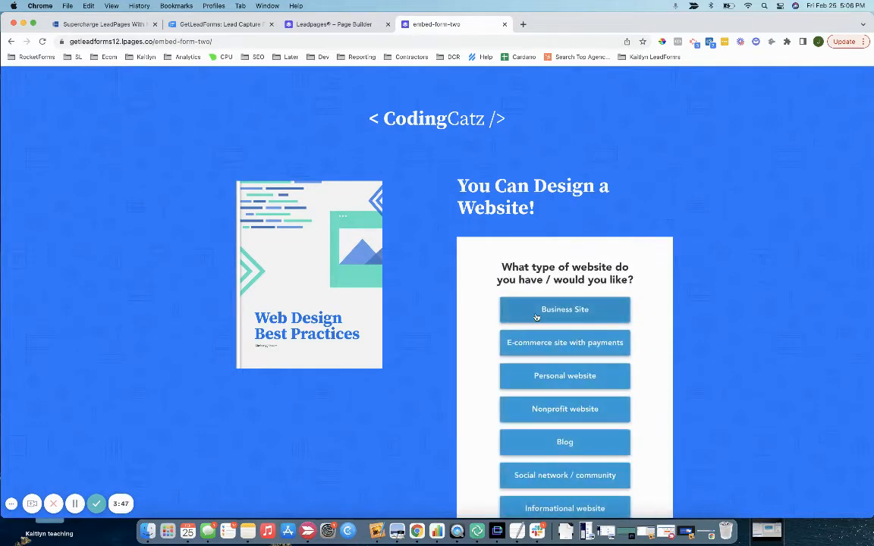
scroll(574, 376, down, 3)
scroll(575, 376, up, 5)
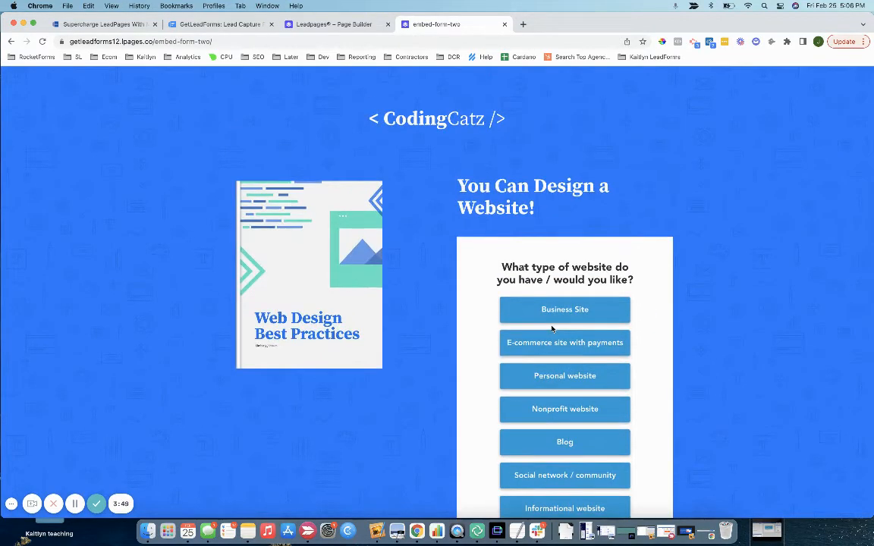
click(549, 305)
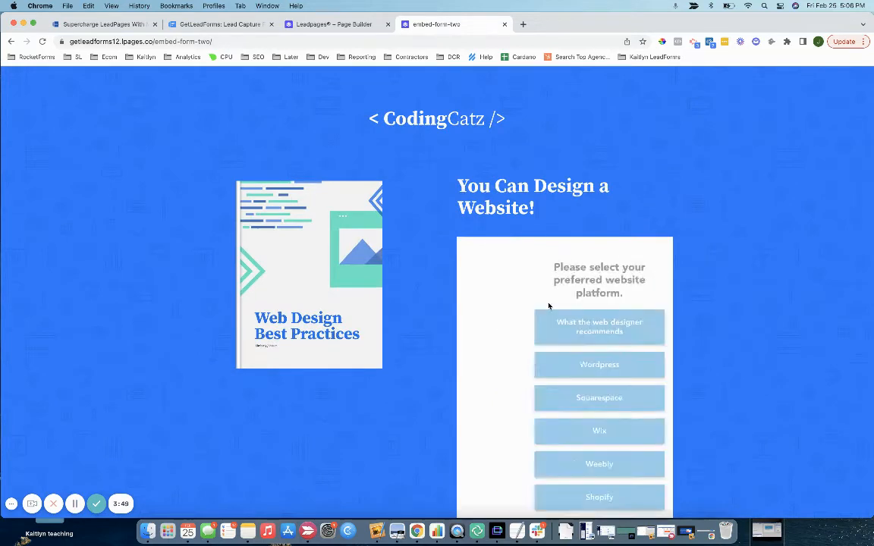
click(42, 42)
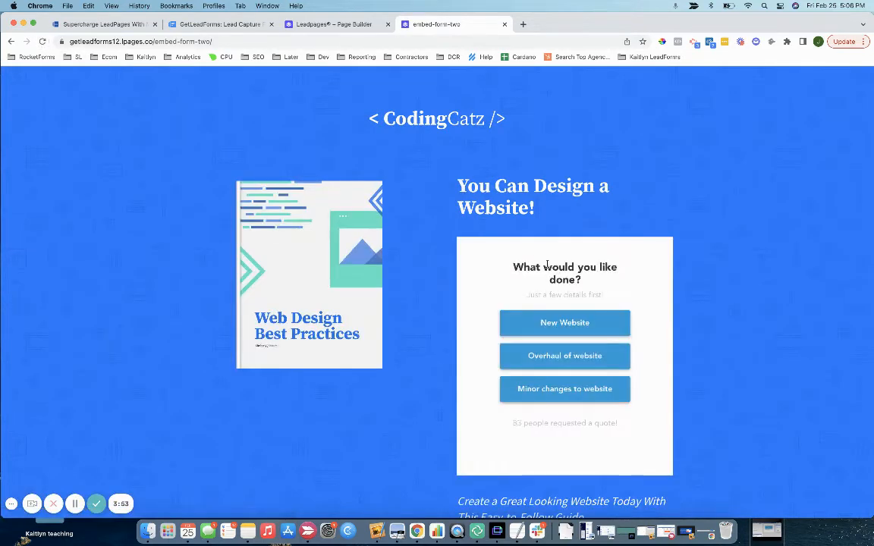
click(580, 328)
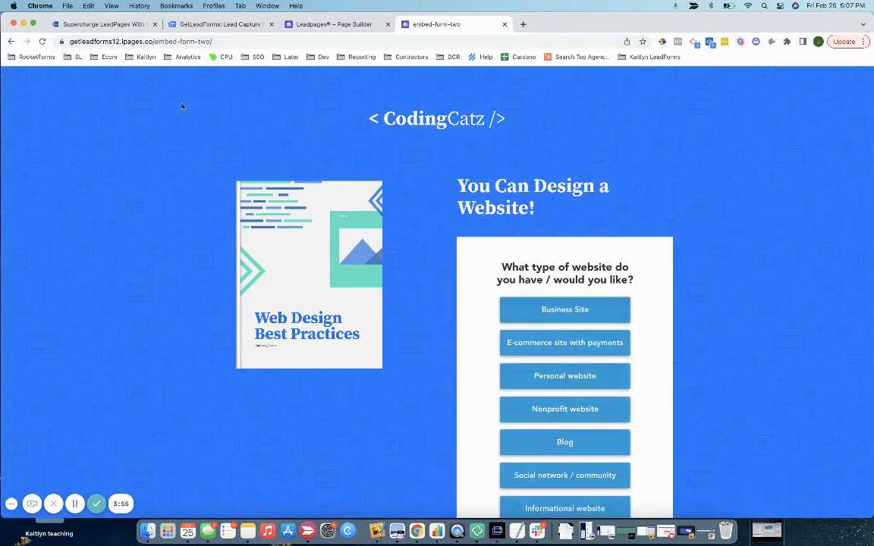
click(41, 41)
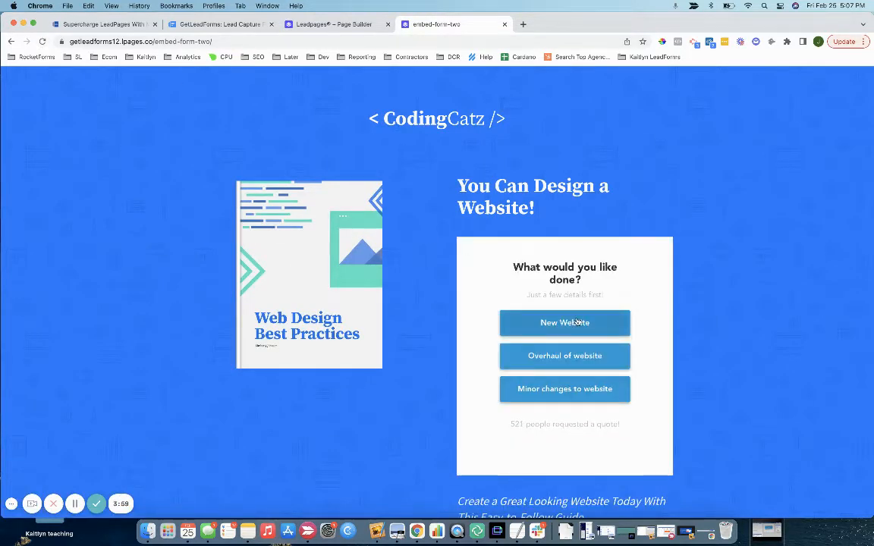
scroll(576, 323, down, 1)
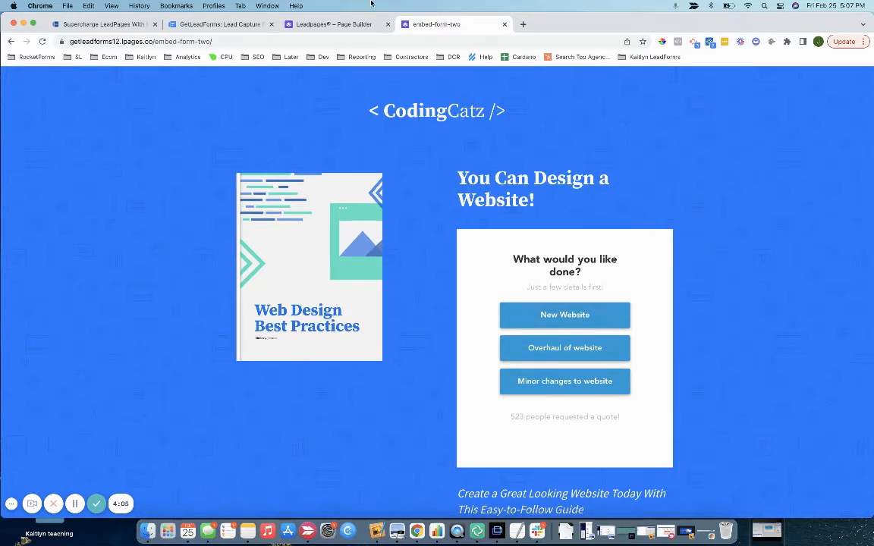
Step: Generate the web design form's raw embed code in Add To Site and copy it
click(212, 24)
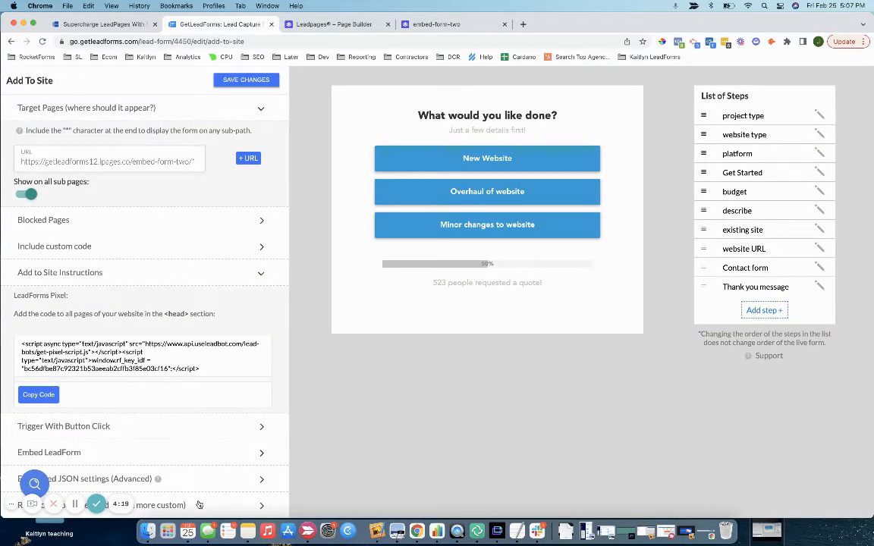
scroll(207, 299, up, 1)
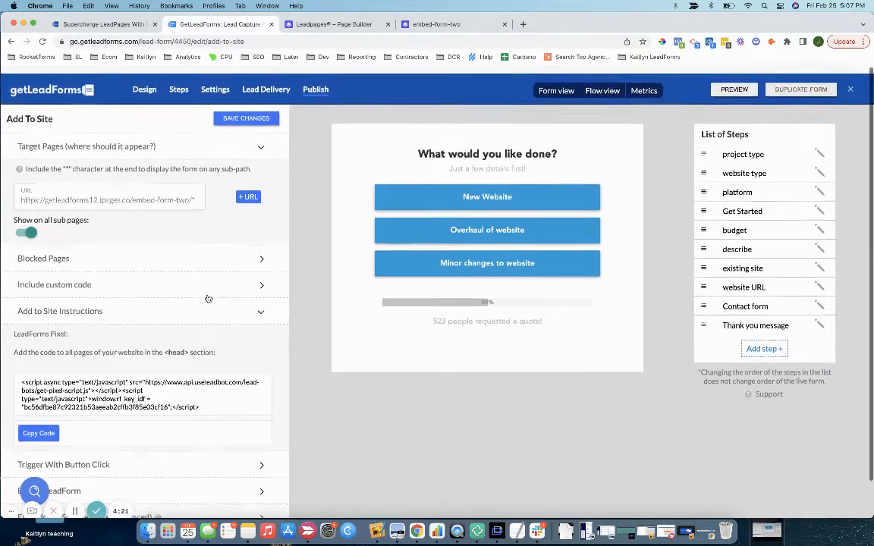
scroll(130, 288, down, 1)
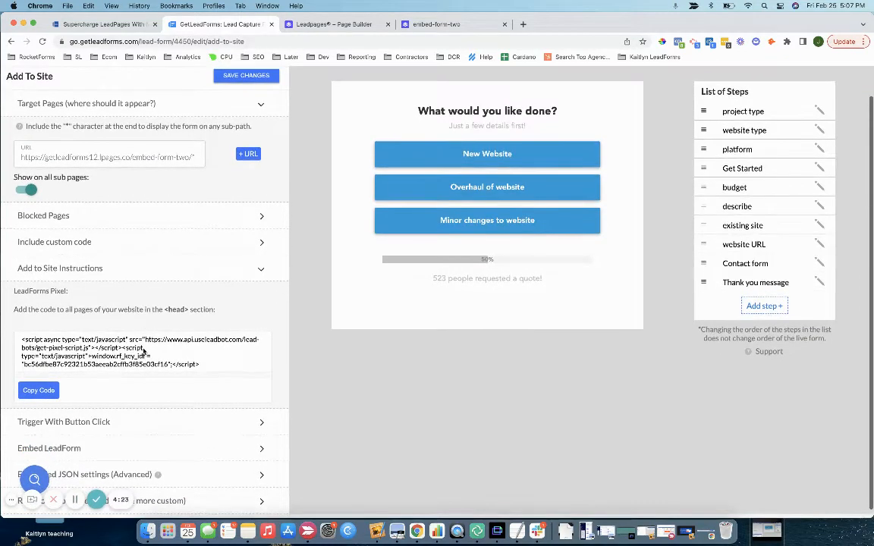
double_click(179, 506)
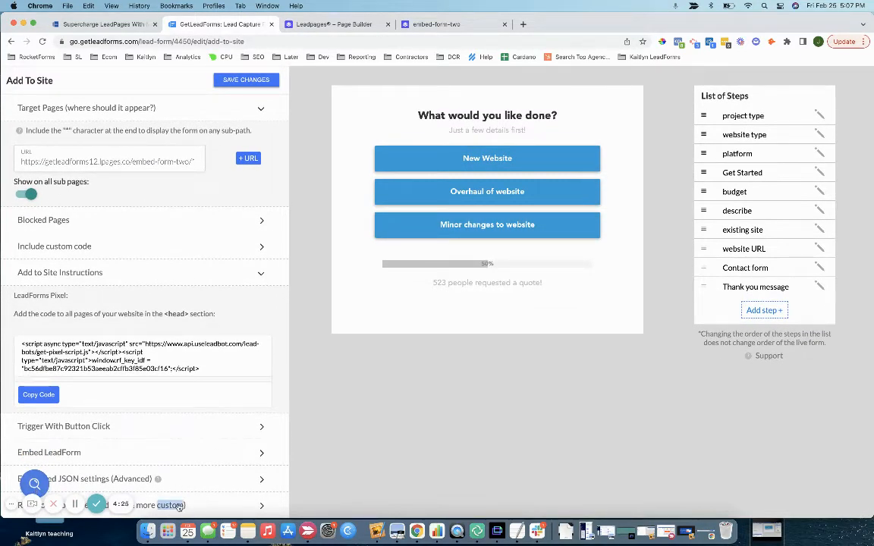
click(155, 505)
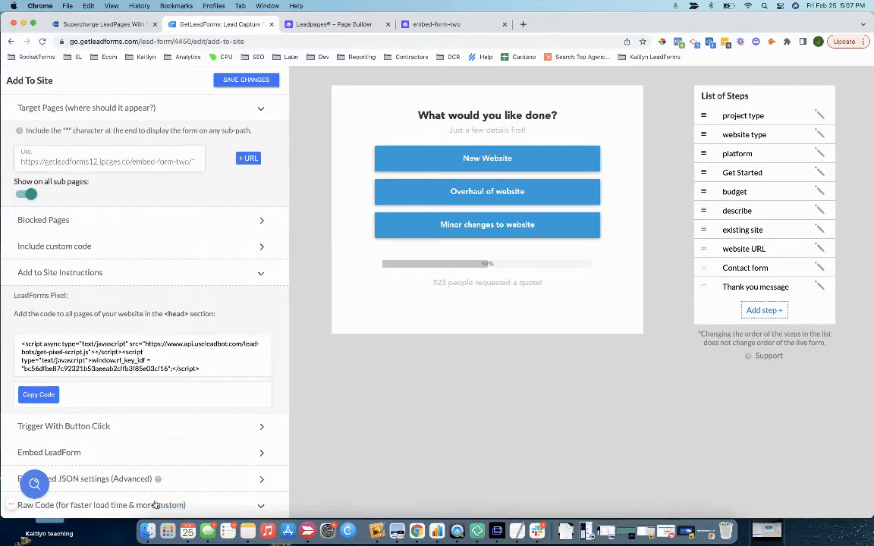
scroll(155, 505, down, 5)
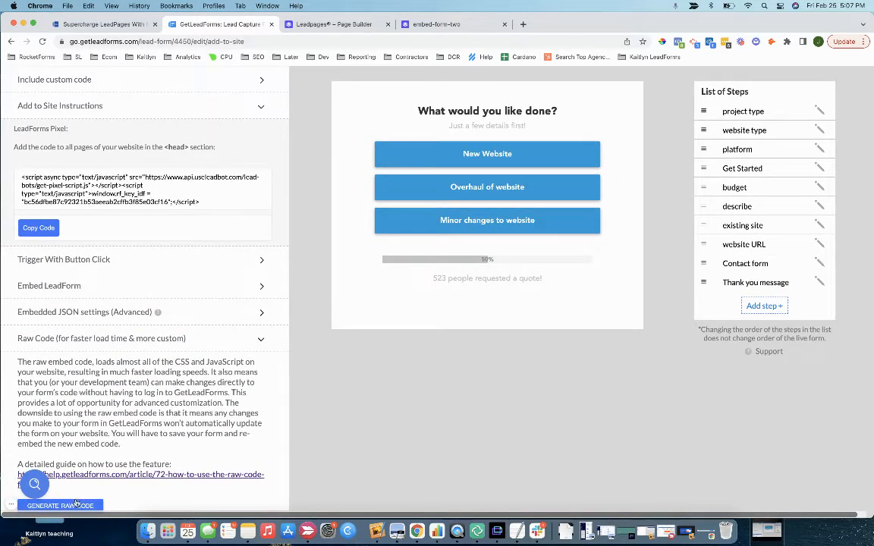
click(74, 506)
scroll(169, 335, down, 10)
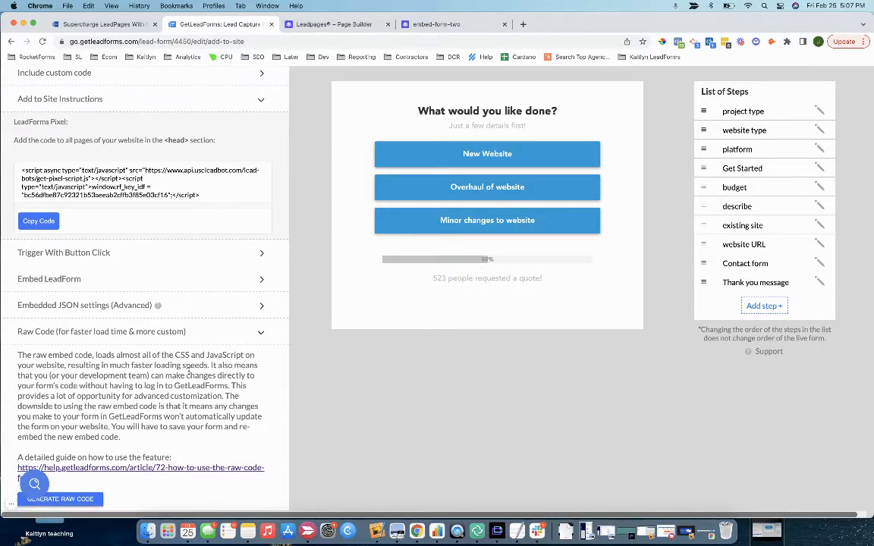
scroll(189, 371, down, 9)
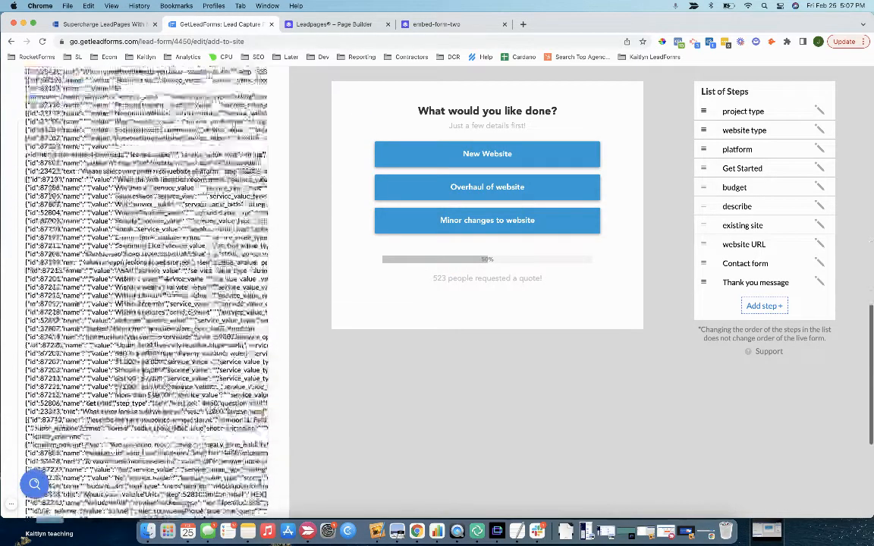
click(44, 505)
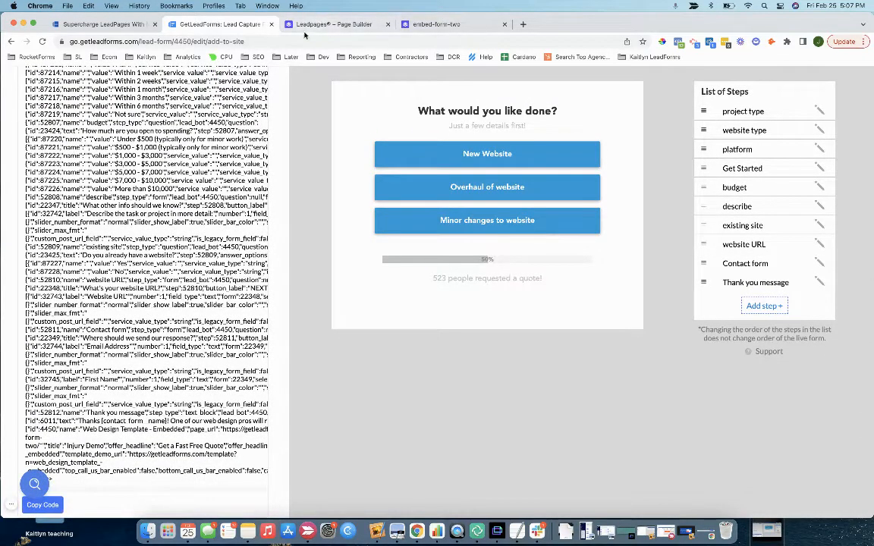
Step: Paste the raw form script after the div in the CodingCatz HTML block, save, and update the page
click(346, 27)
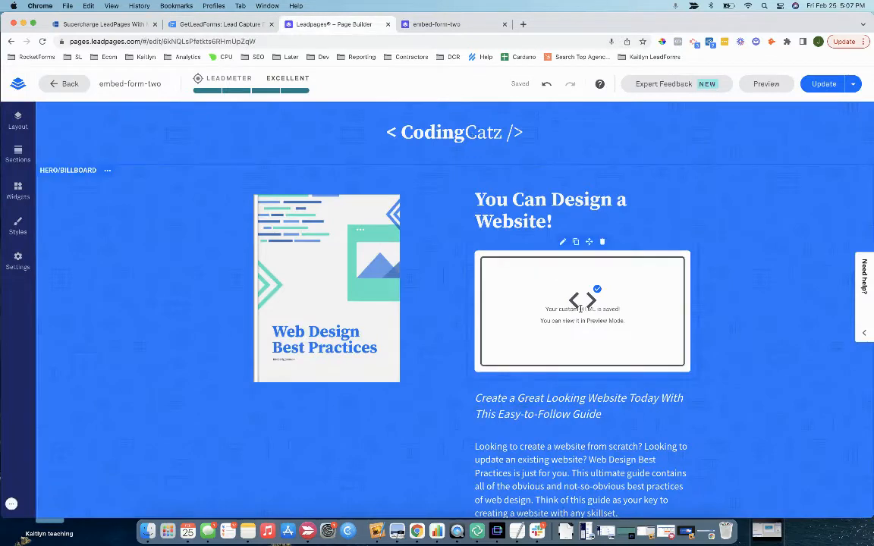
double_click(588, 309)
drag(344, 276, 396, 287)
key(super+v)
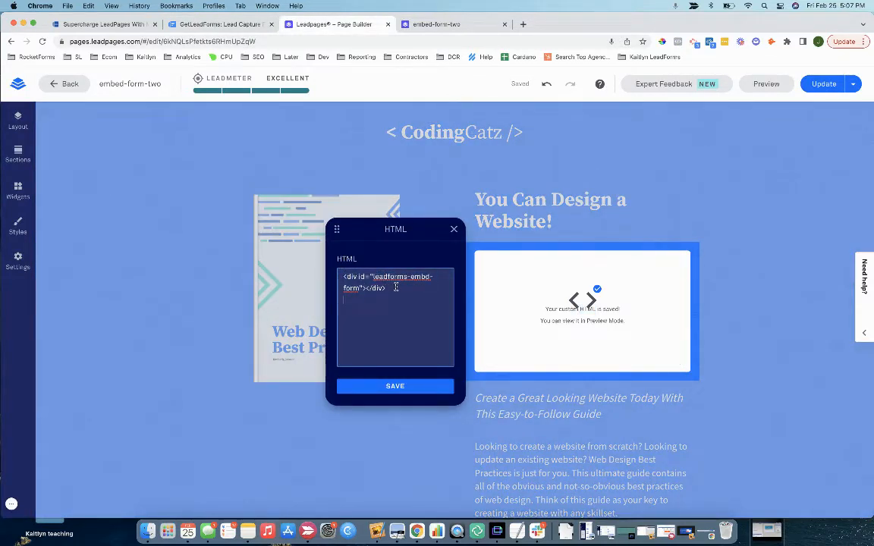
key(super+v)
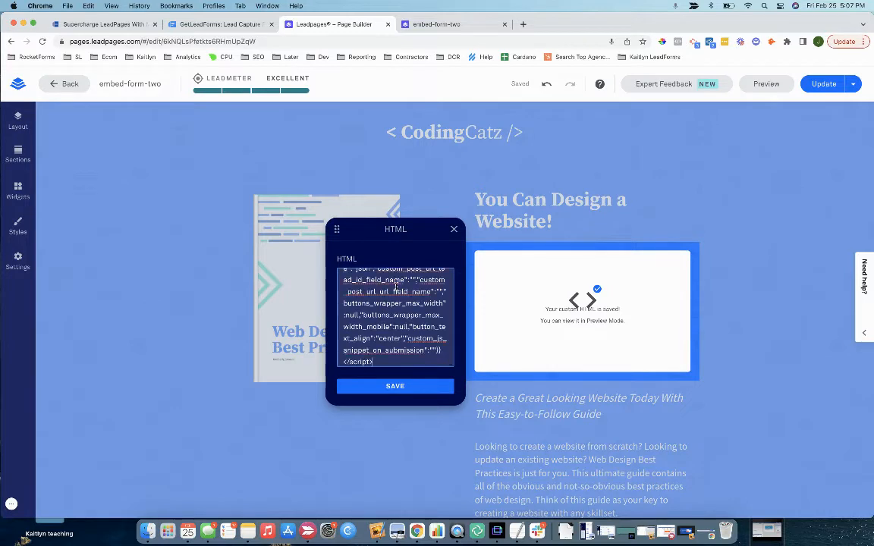
click(384, 388)
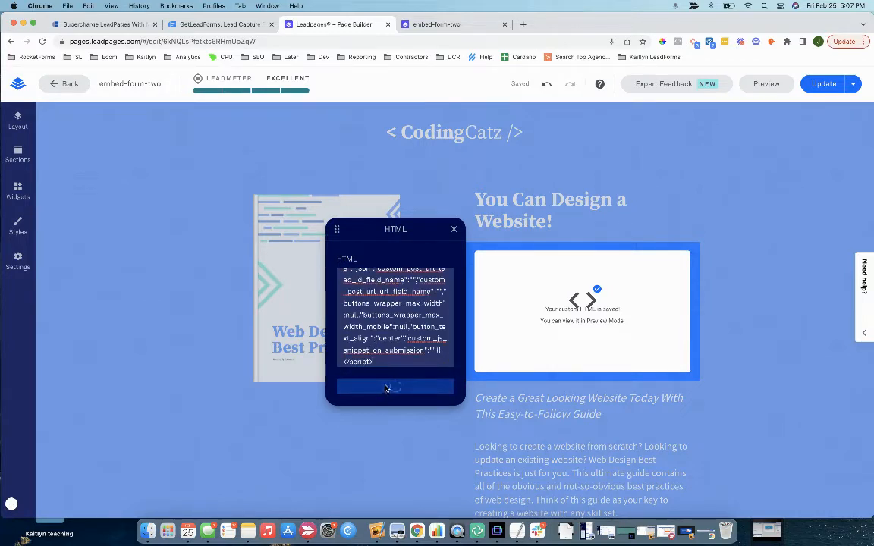
click(820, 85)
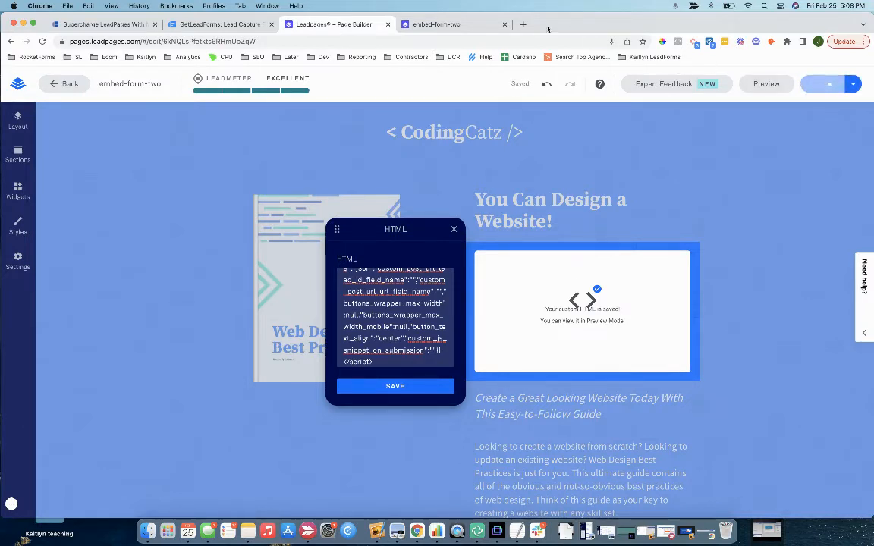
Step: Reload the live embed-form-two page and answer Overhaul of website, Business Site, Wordpress, and a start time
click(456, 25)
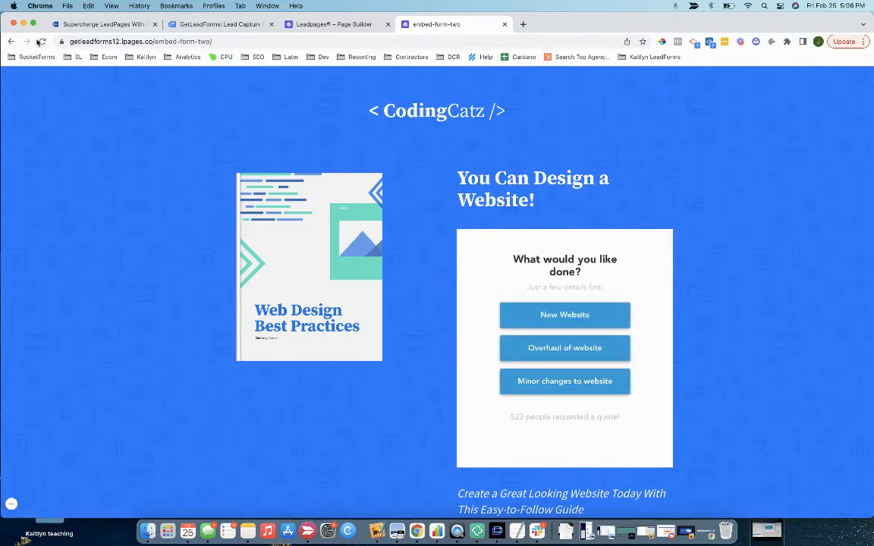
click(42, 41)
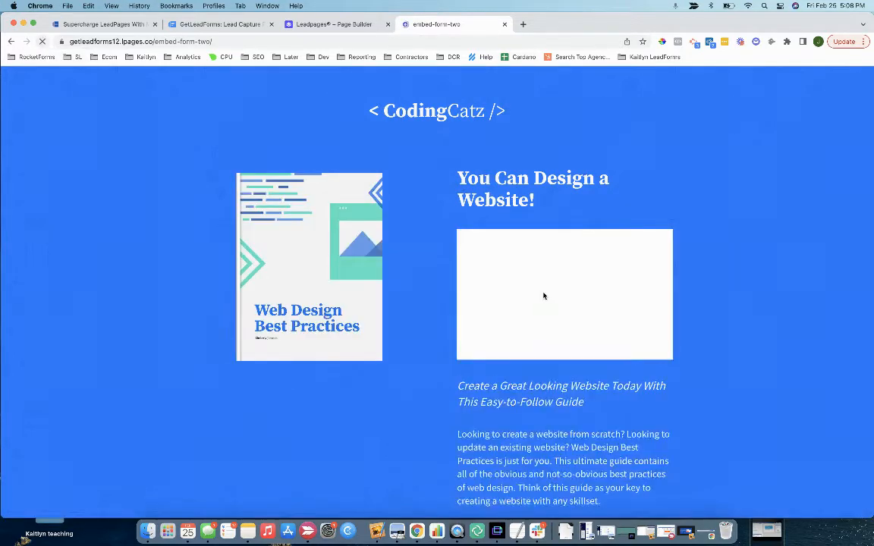
click(547, 348)
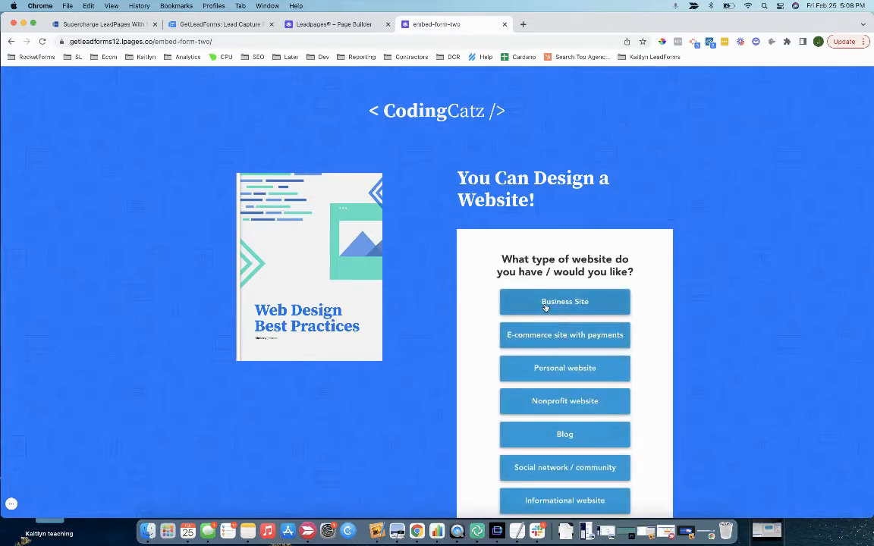
click(544, 304)
click(546, 365)
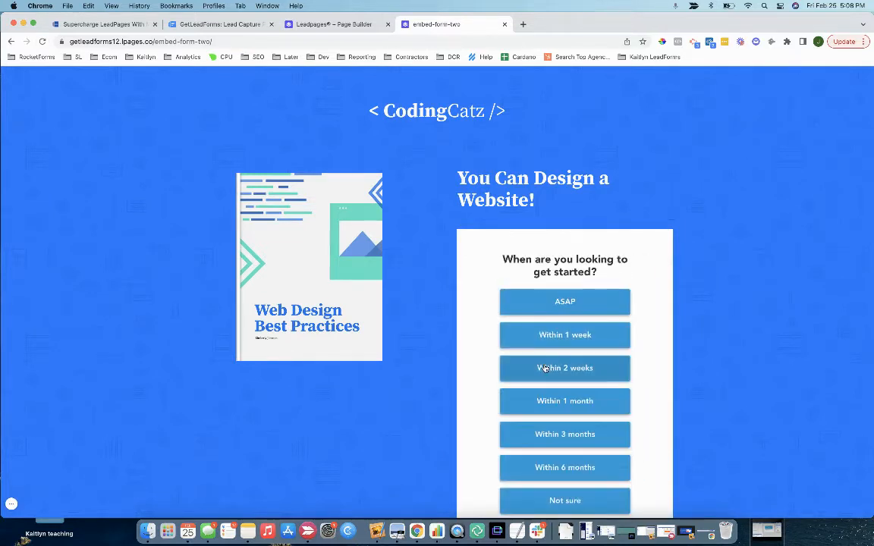
click(541, 335)
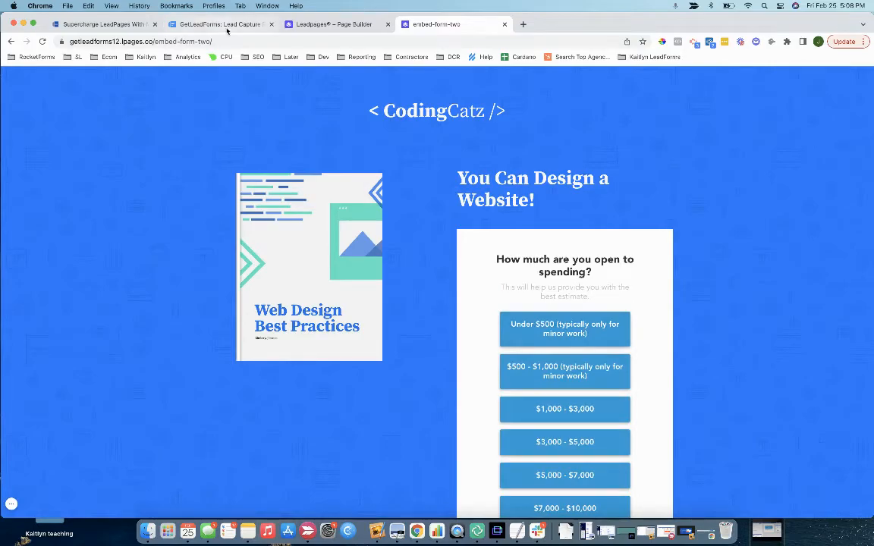
click(206, 23)
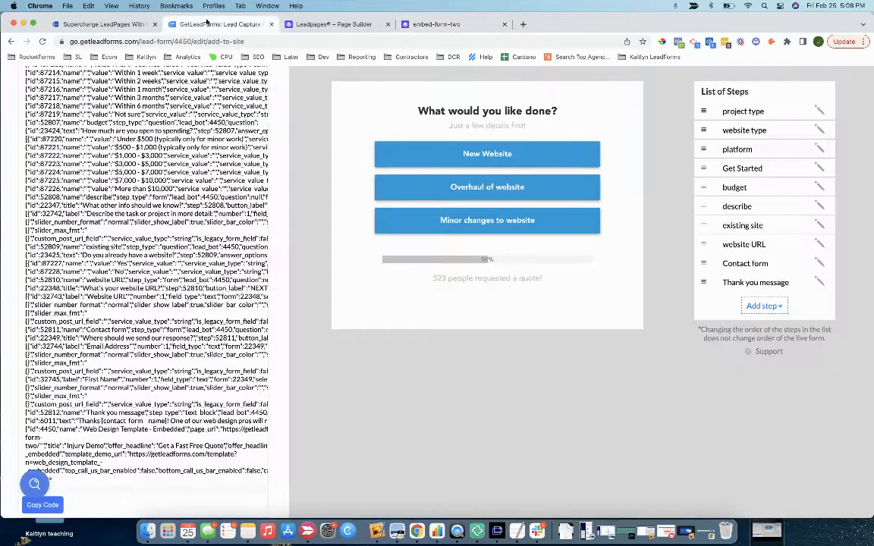
scroll(428, 203, up, 15)
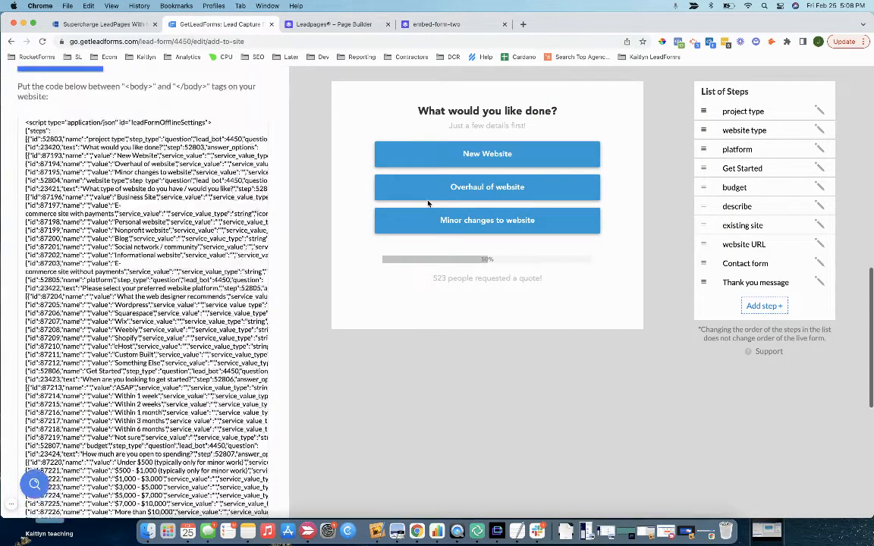
drag(417, 111, 559, 284)
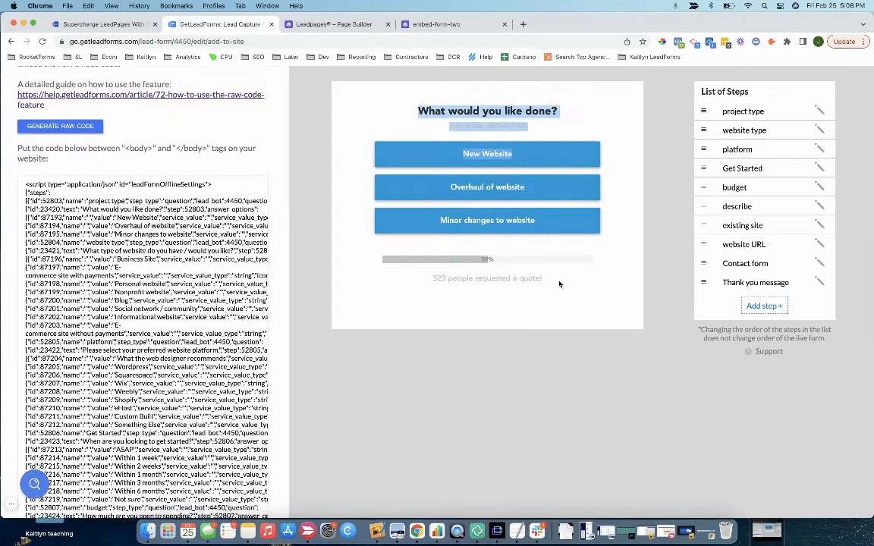
scroll(403, 281, down, 15)
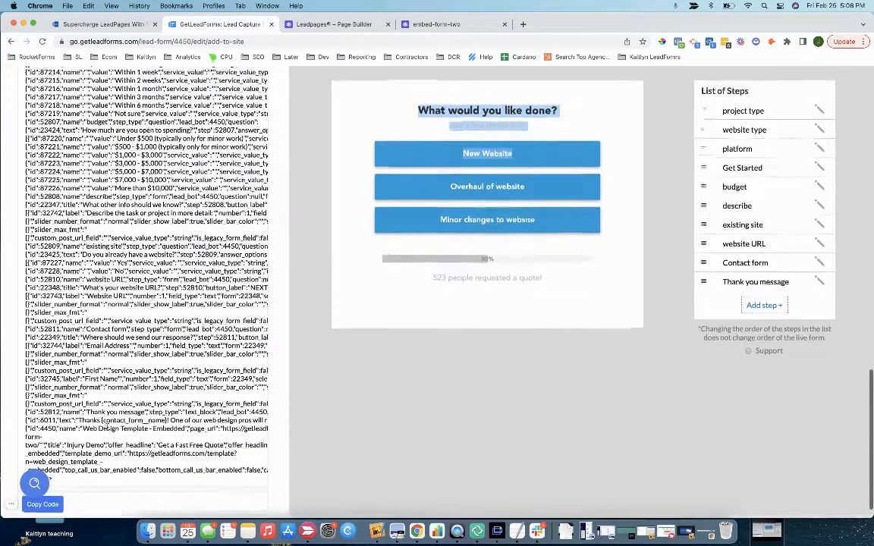
click(318, 24)
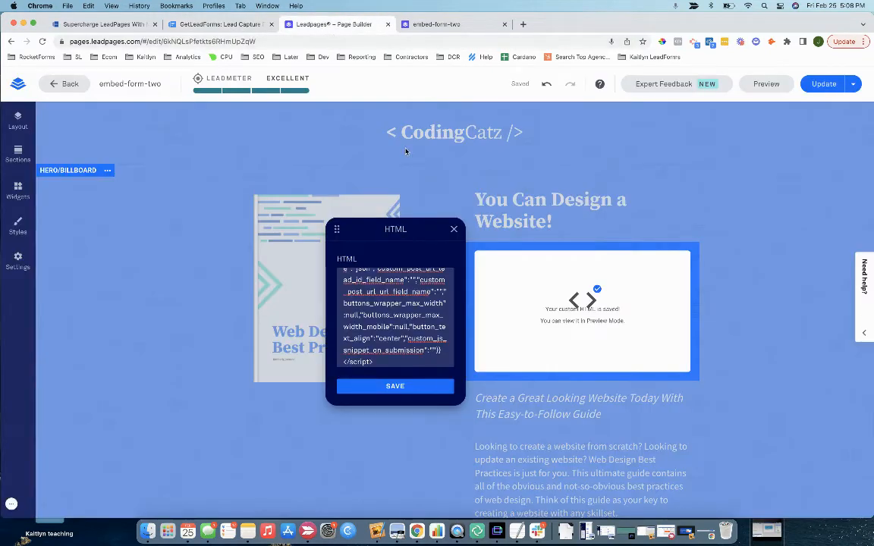
click(201, 25)
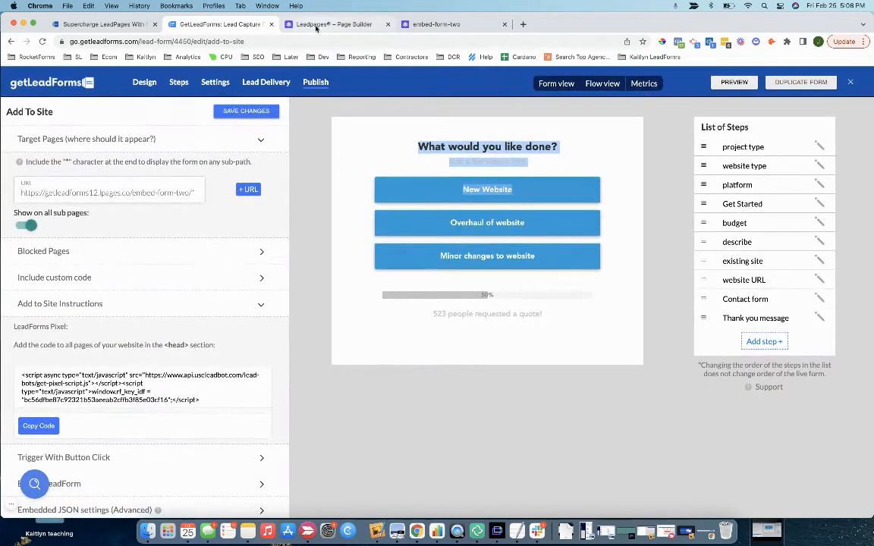
Step: Close the HTML code editor, then reopen the HTML block to review its code and close it
click(317, 25)
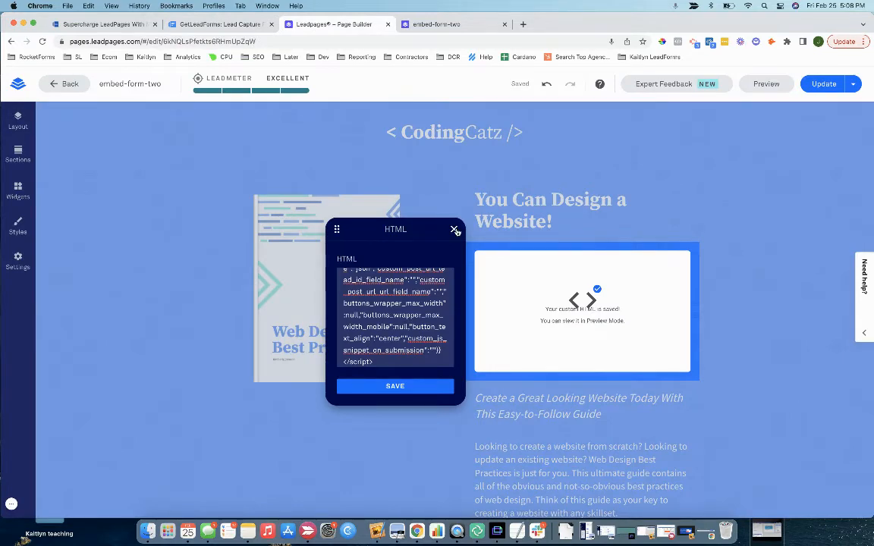
click(455, 229)
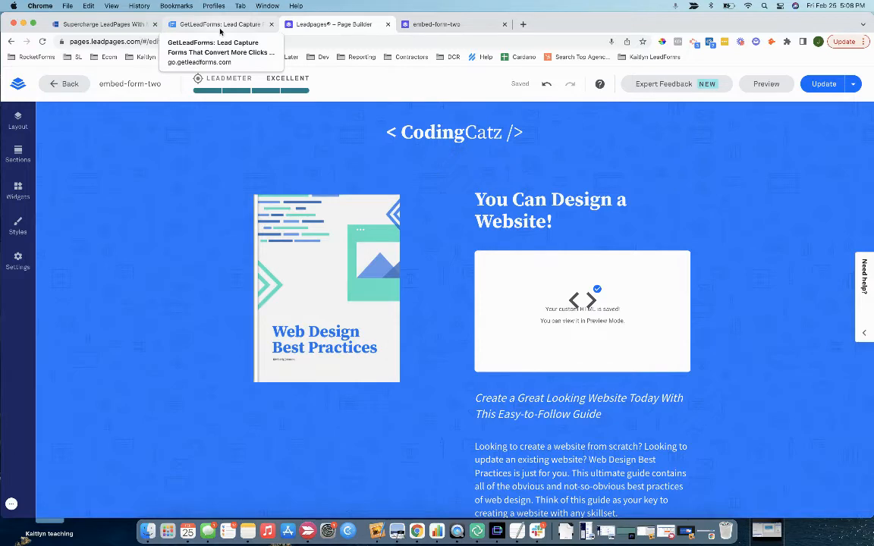
click(201, 25)
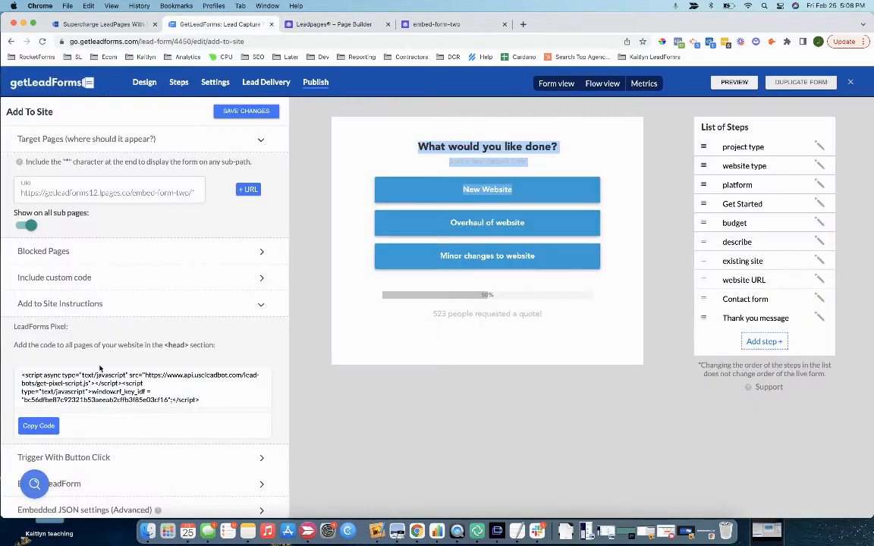
click(102, 24)
click(242, 28)
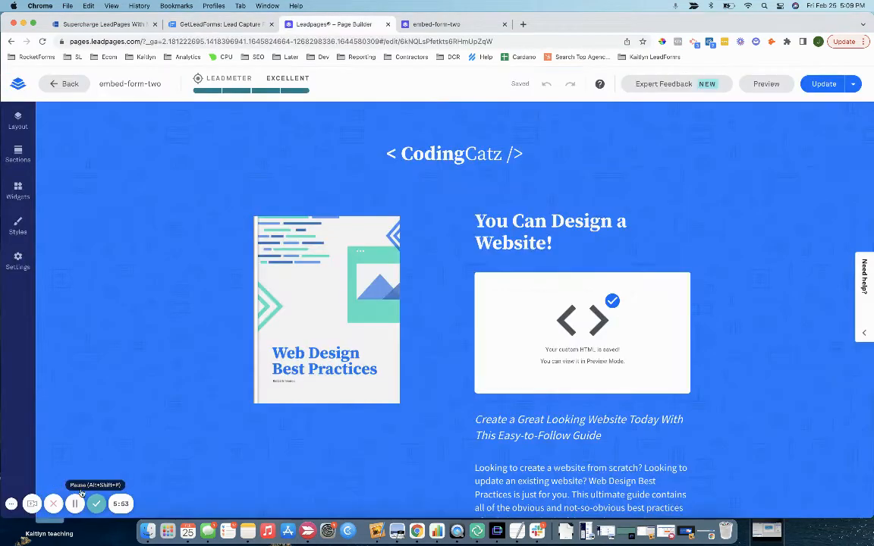
click(507, 290)
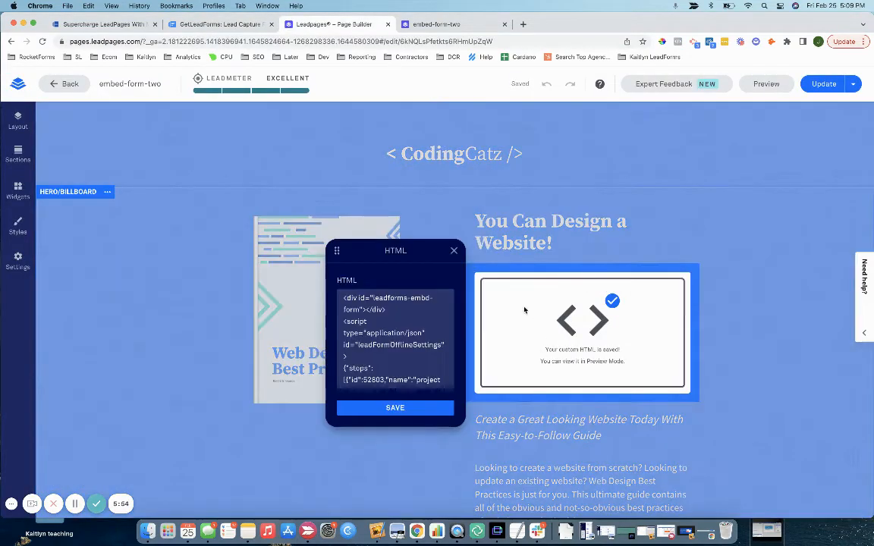
click(454, 251)
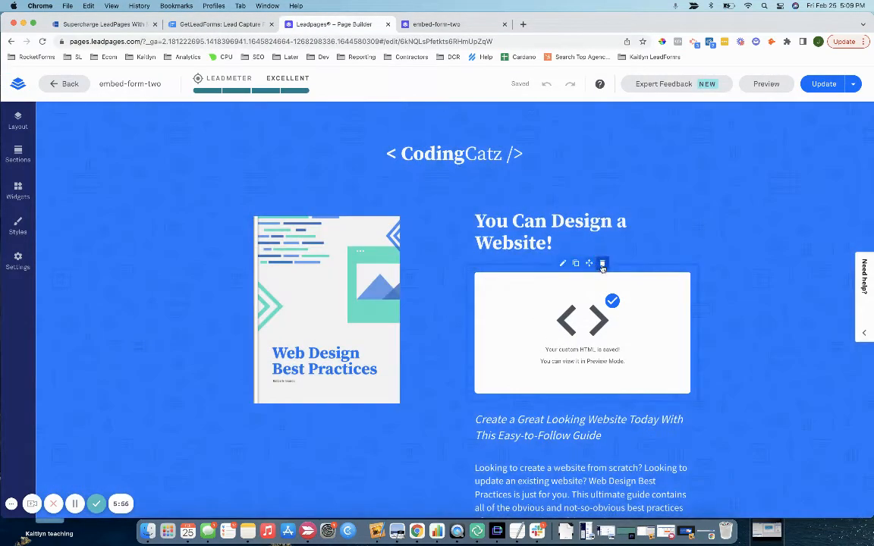
Step: Delete the custom HTML form block, relabel the button 'Get a Demo', and update the page
click(602, 264)
scroll(577, 289, down, 3)
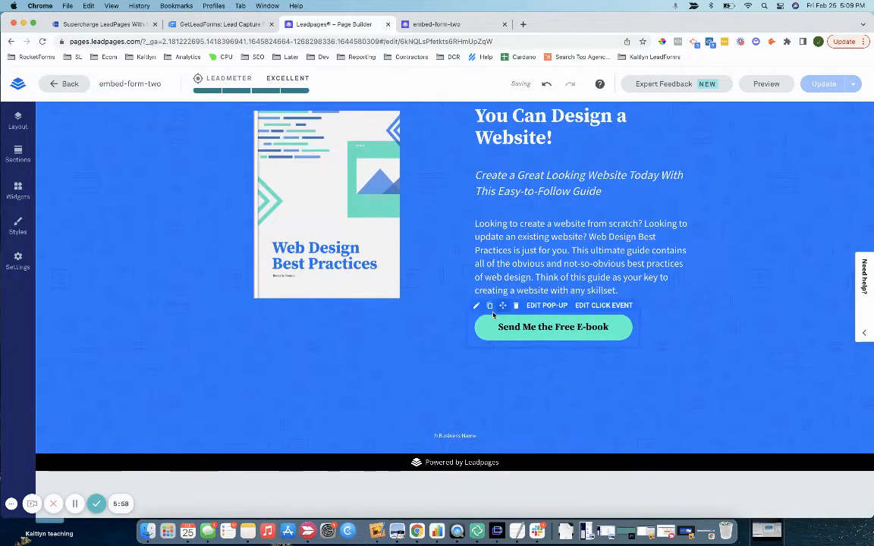
click(507, 327)
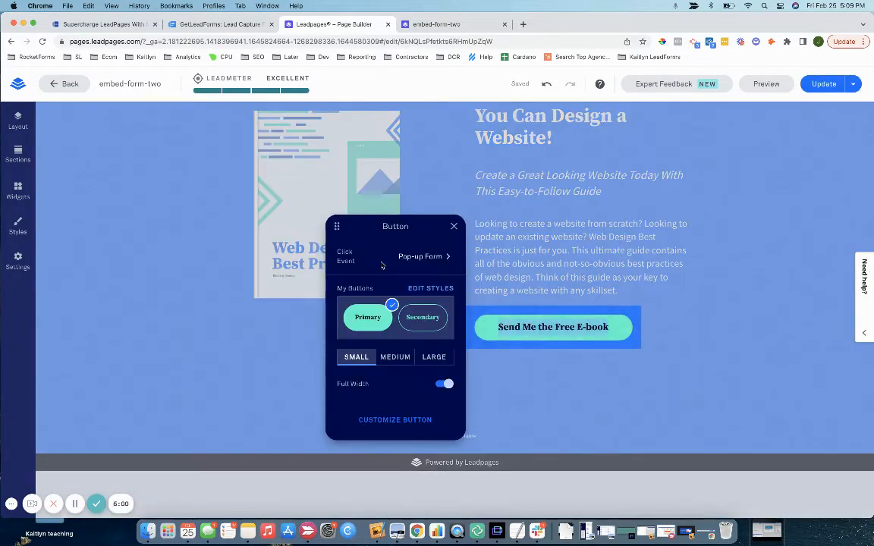
triple_click(534, 326)
text(Get)
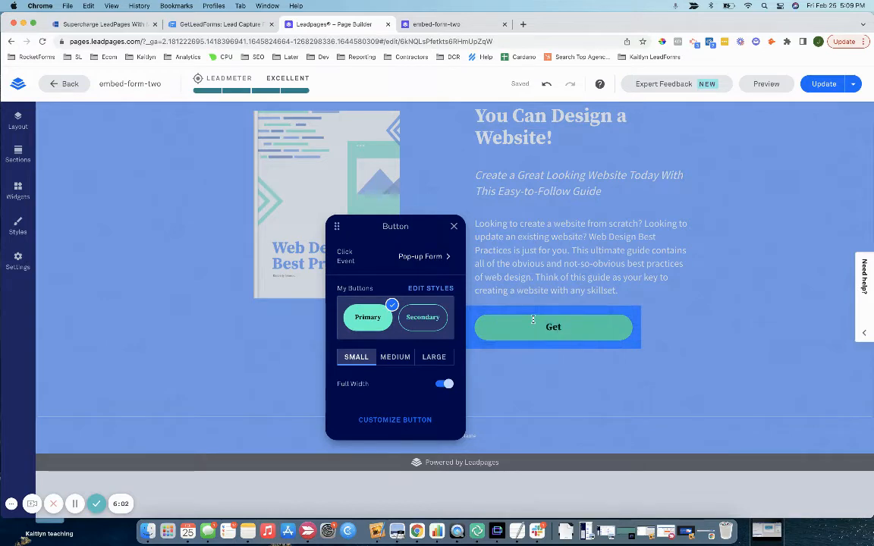
text( a Demo)
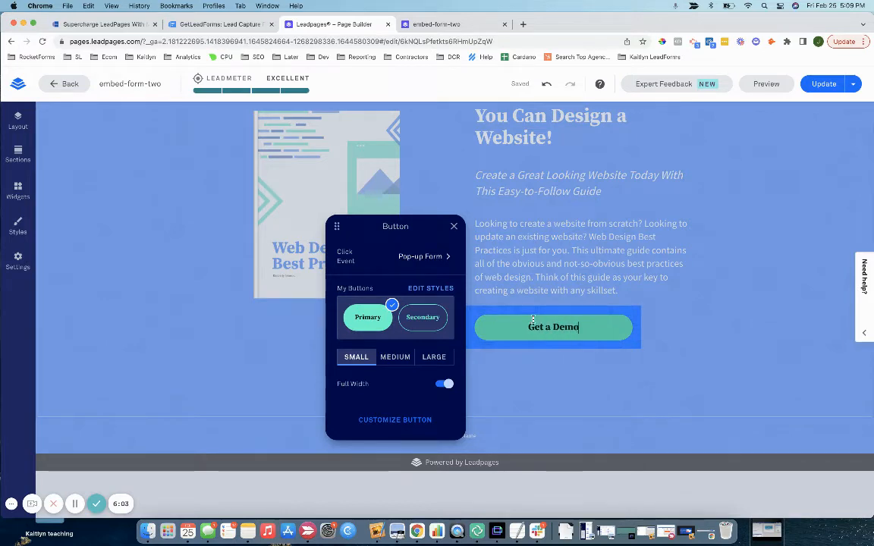
click(453, 226)
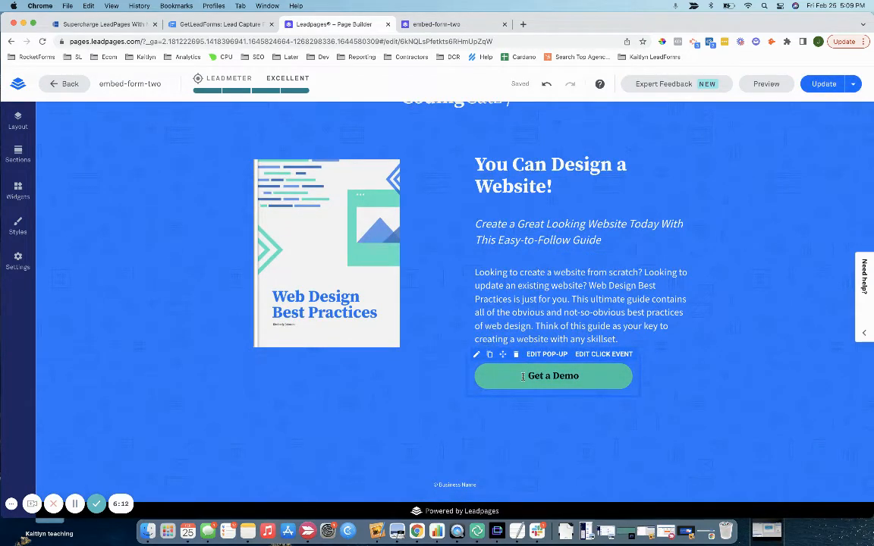
scroll(523, 376, up, 1)
click(825, 84)
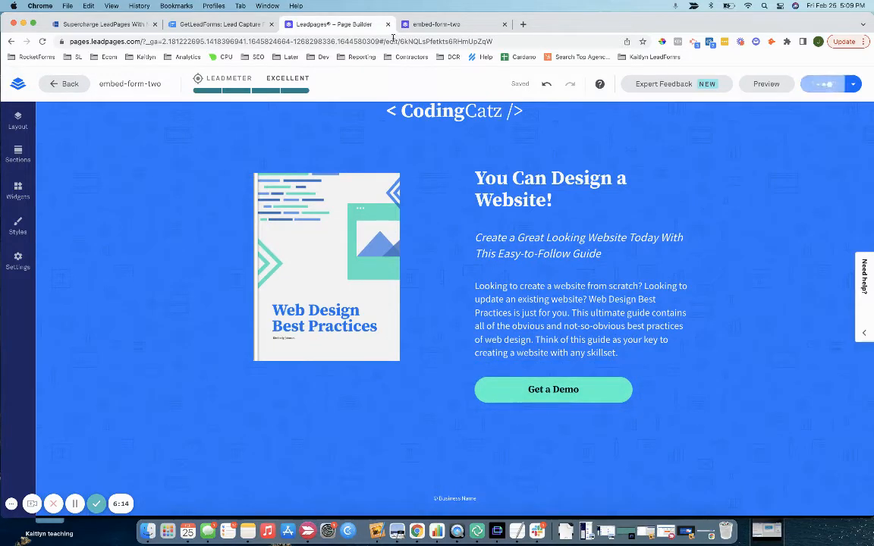
Step: Delete the Web Design Template - Embedded lead form, confirming with Yes
click(218, 25)
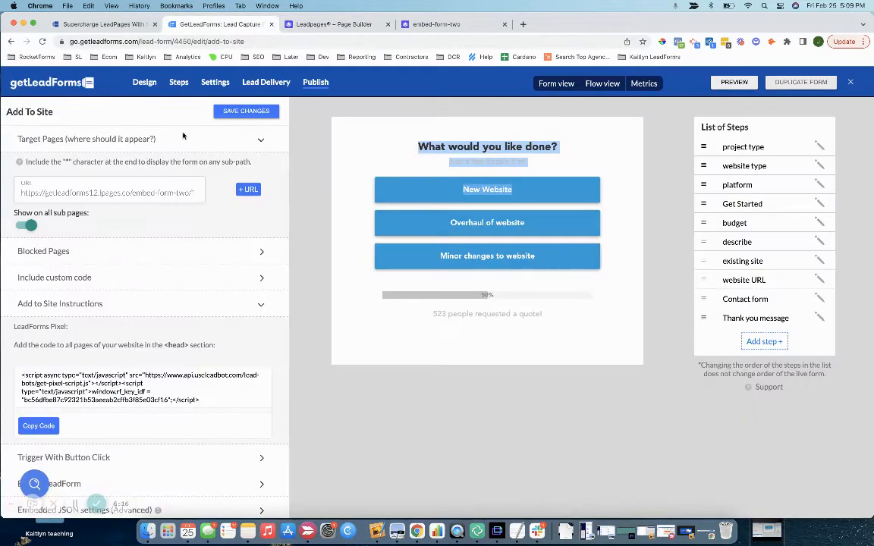
scroll(59, 456, down, 15)
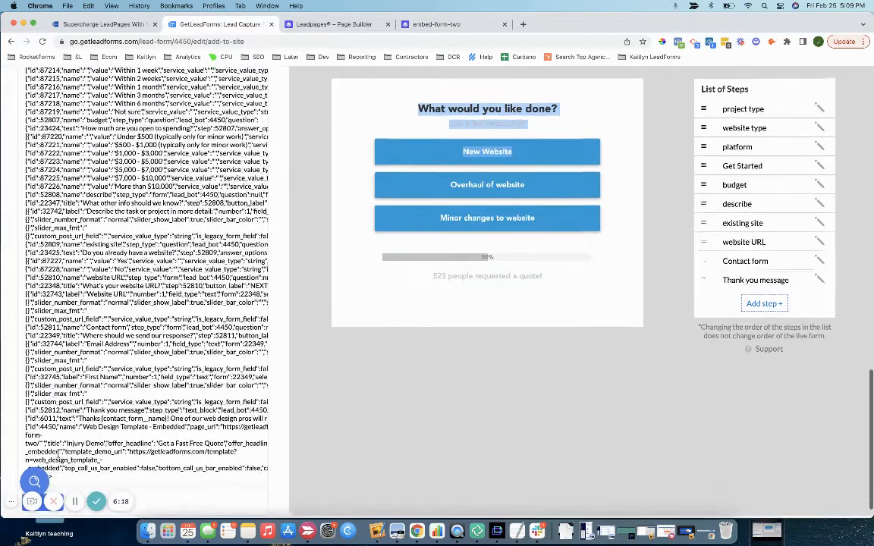
scroll(92, 303, up, 20)
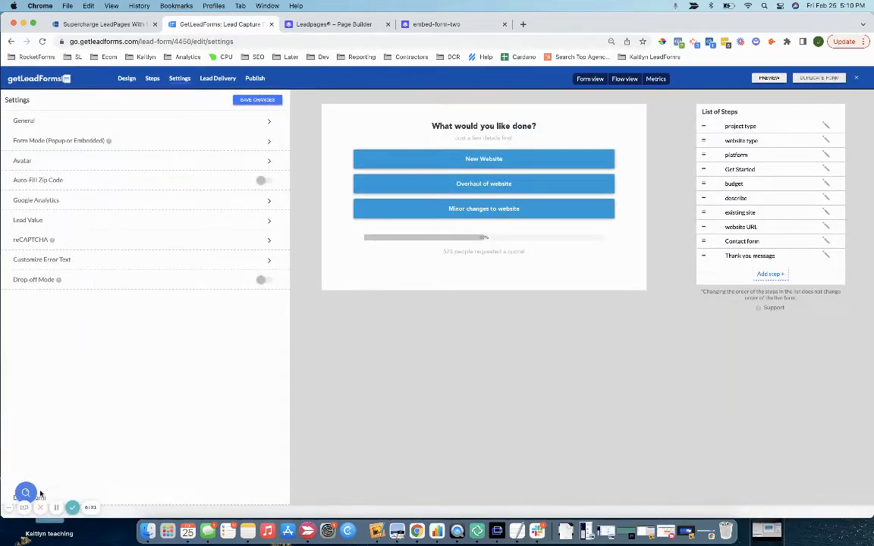
click(41, 500)
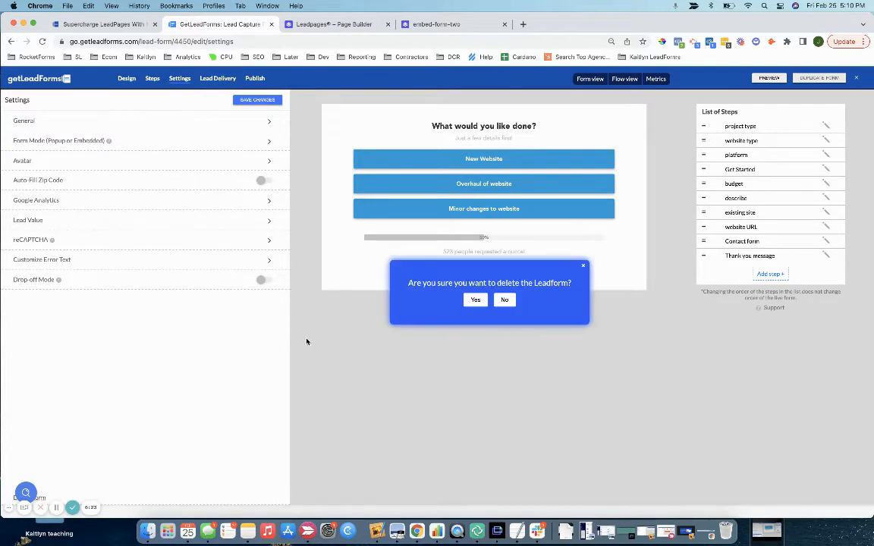
click(474, 304)
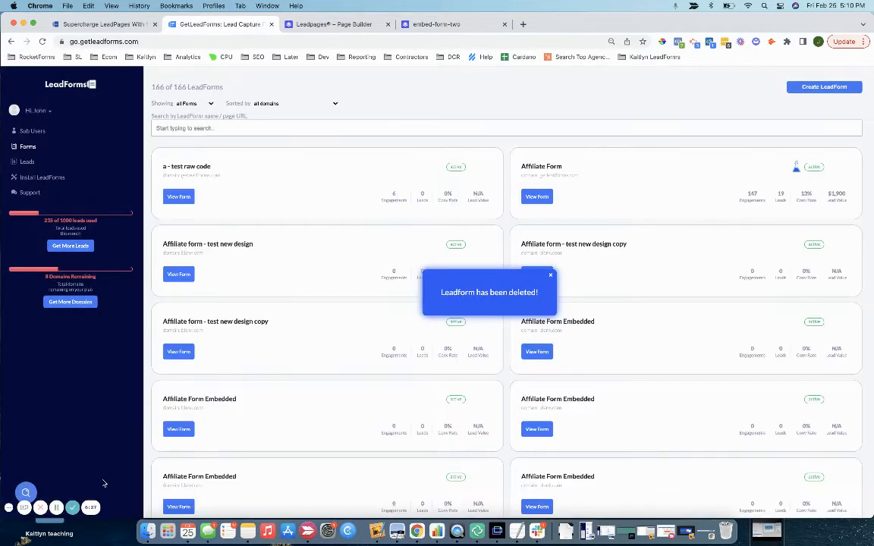
key(super+equal)
Step: Start a new LeadForm from the Web Design Chat Style Popup - Exit Popup template
click(820, 95)
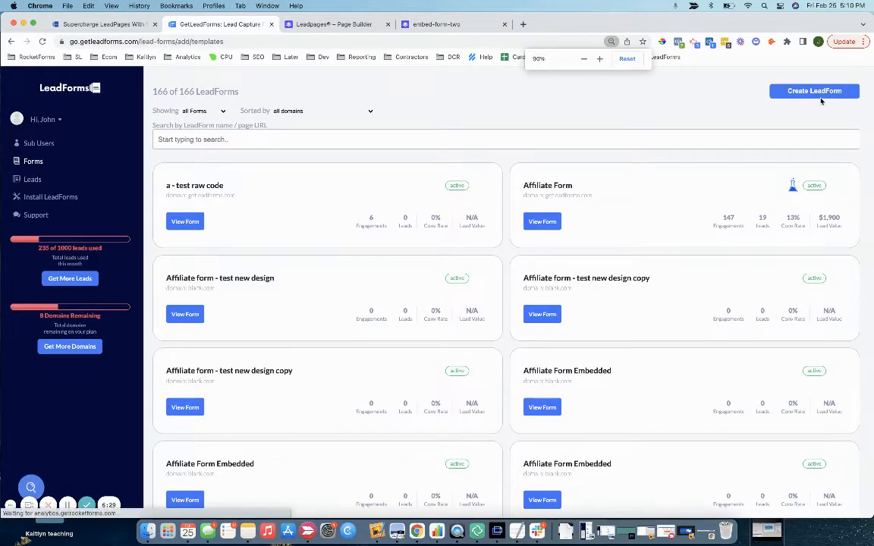
scroll(524, 311, down, 10)
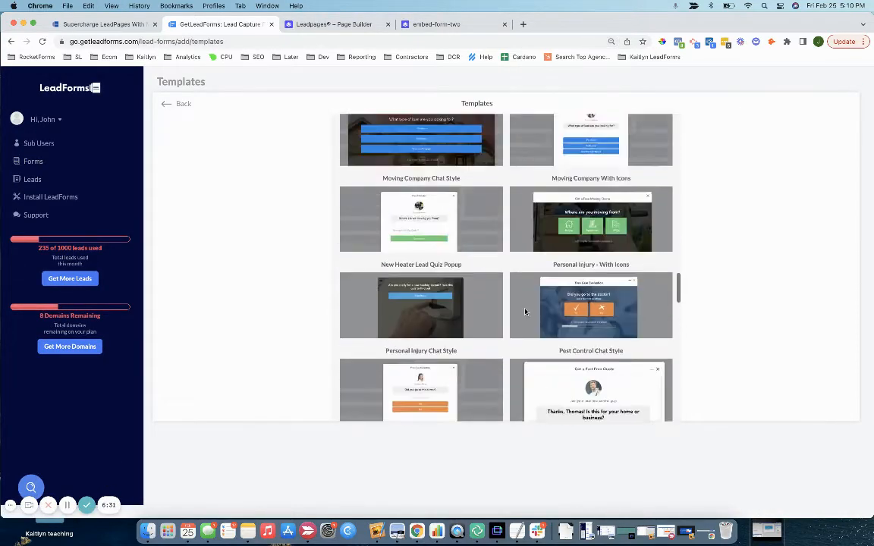
scroll(524, 311, up, 3)
scroll(525, 311, down, 10)
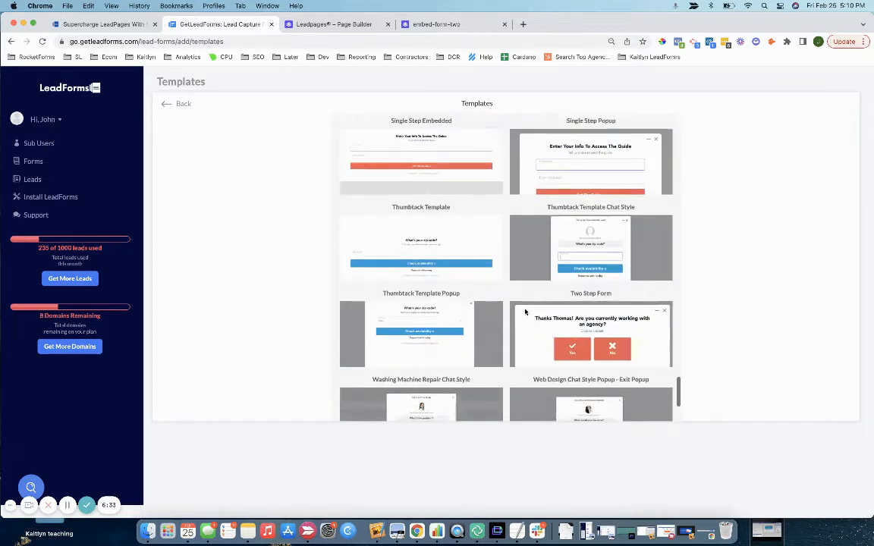
scroll(525, 311, down, 5)
scroll(525, 311, up, 5)
scroll(525, 311, down, 1)
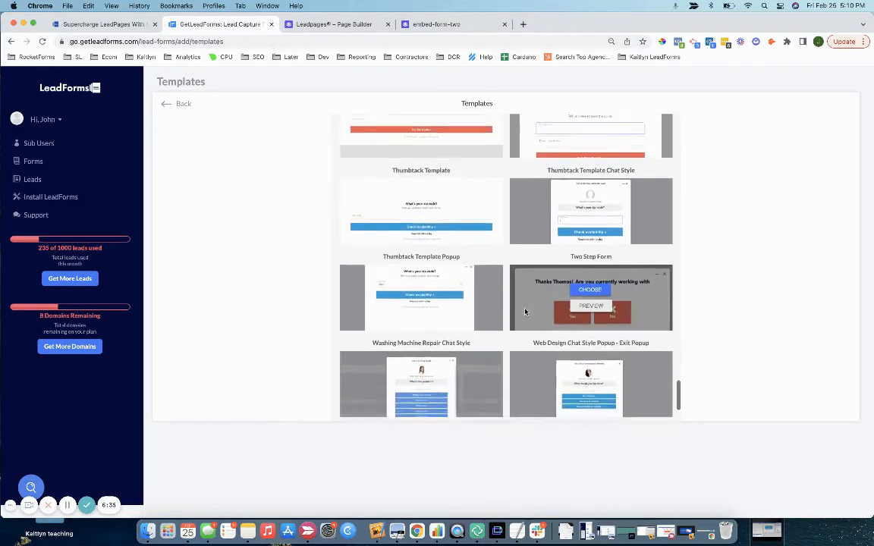
scroll(525, 311, down, 2)
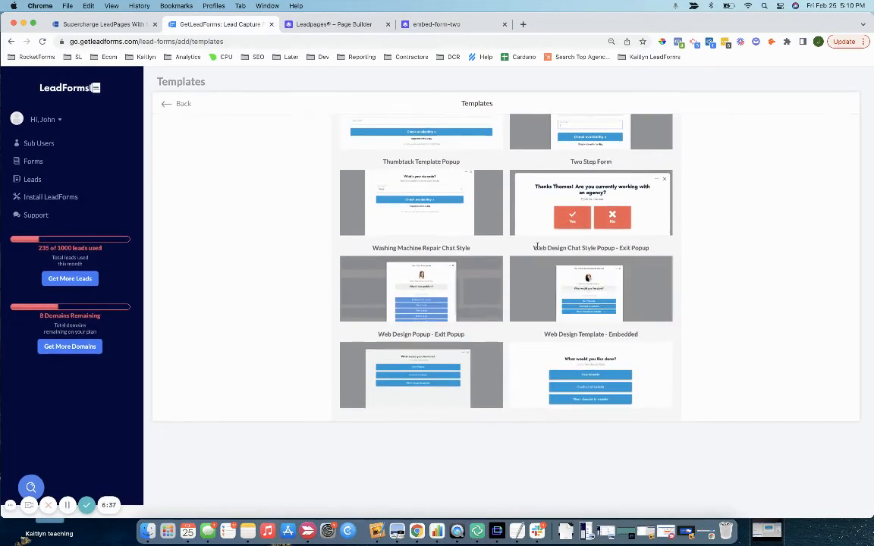
drag(535, 248, 589, 250)
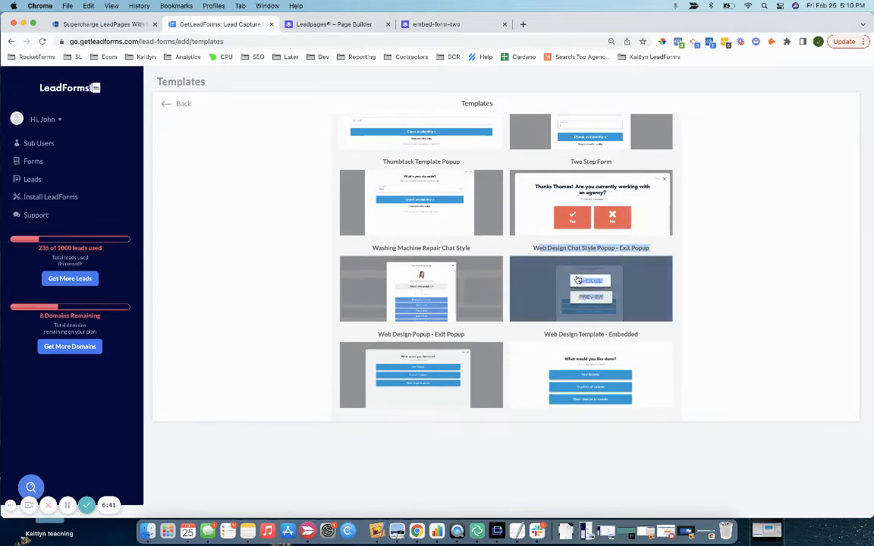
click(582, 281)
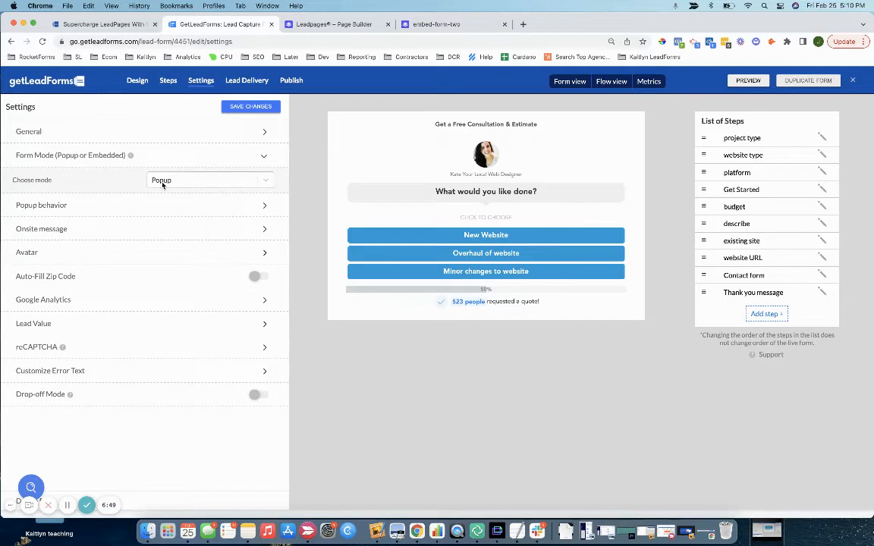
Step: Switch off Exit Popup in the form's popup behaviour, review the onsite message options, and save
click(150, 205)
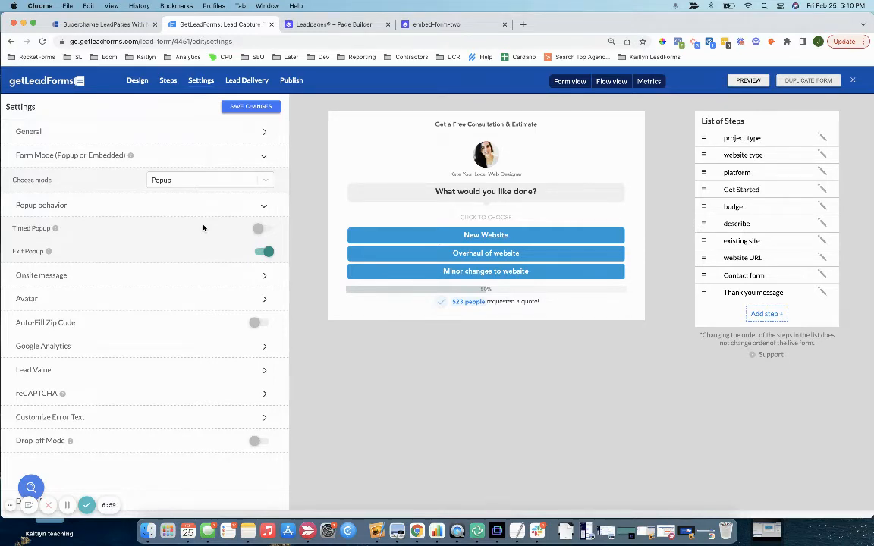
click(266, 251)
click(253, 276)
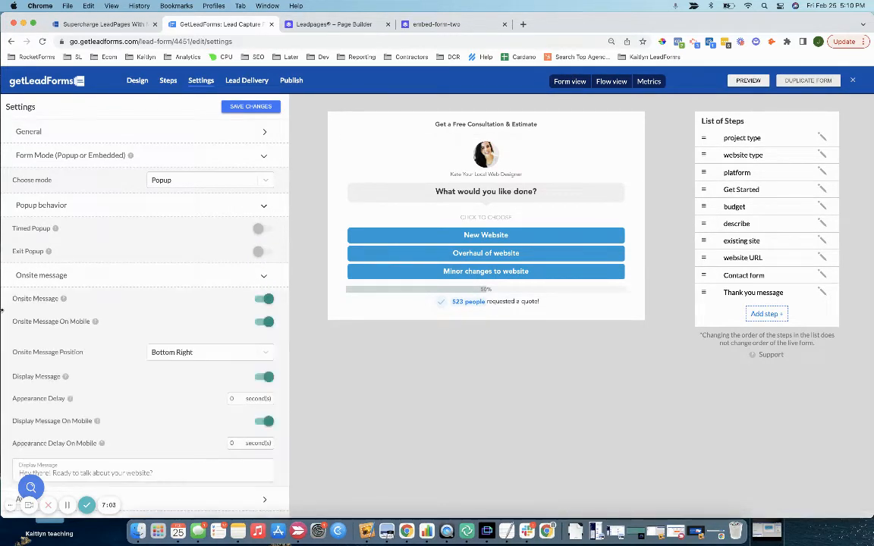
scroll(43, 290, down, 5)
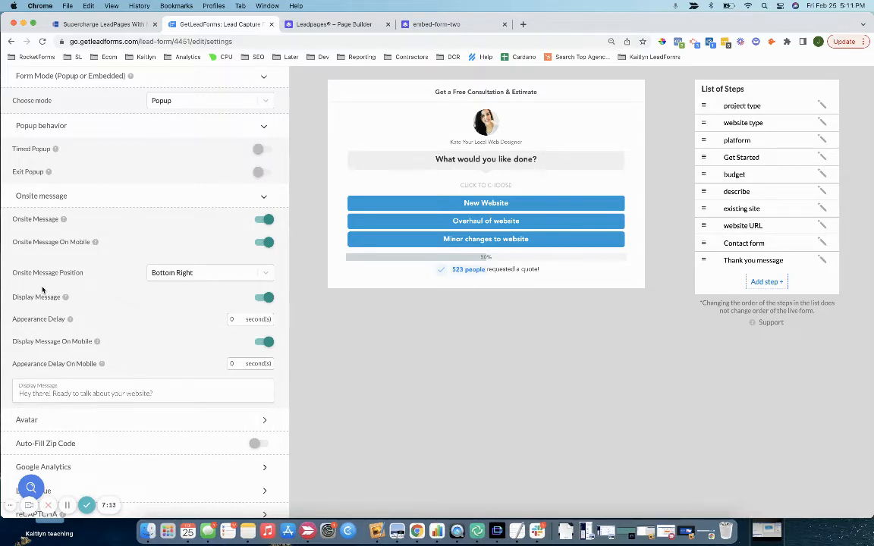
scroll(43, 290, up, 3)
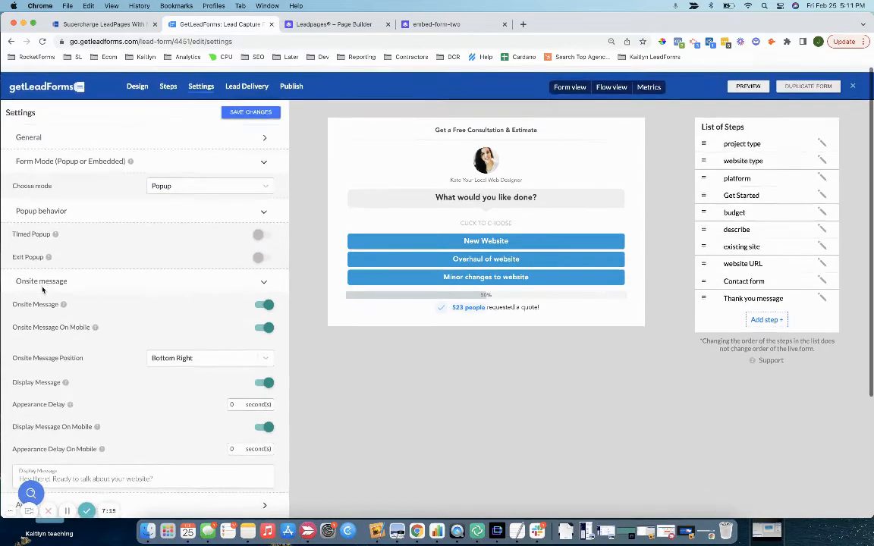
click(265, 108)
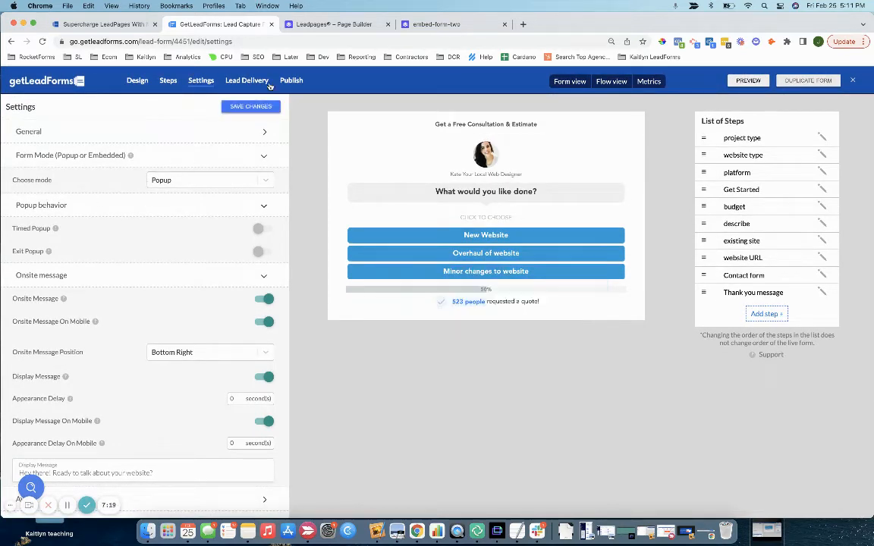
click(330, 25)
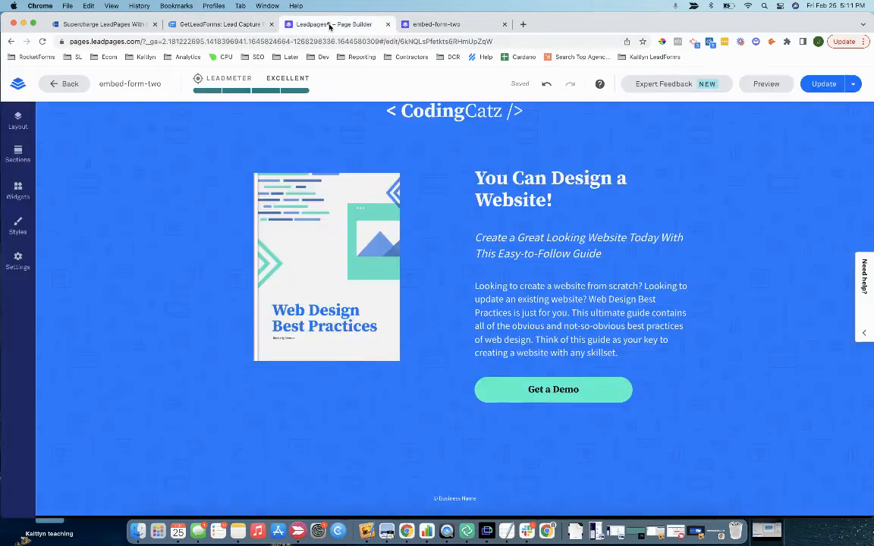
Step: Check the Head Section Tracking Code in the page's Analytics settings
click(19, 262)
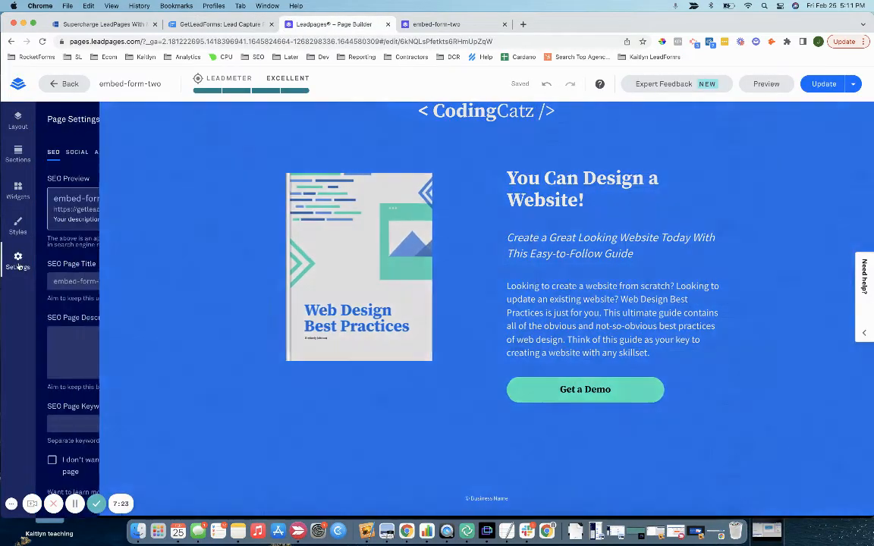
click(111, 152)
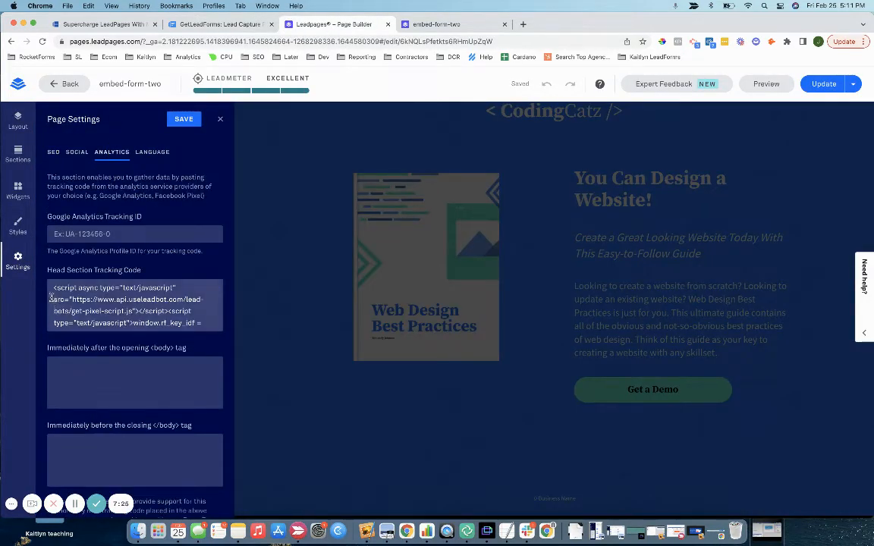
drag(48, 271, 144, 280)
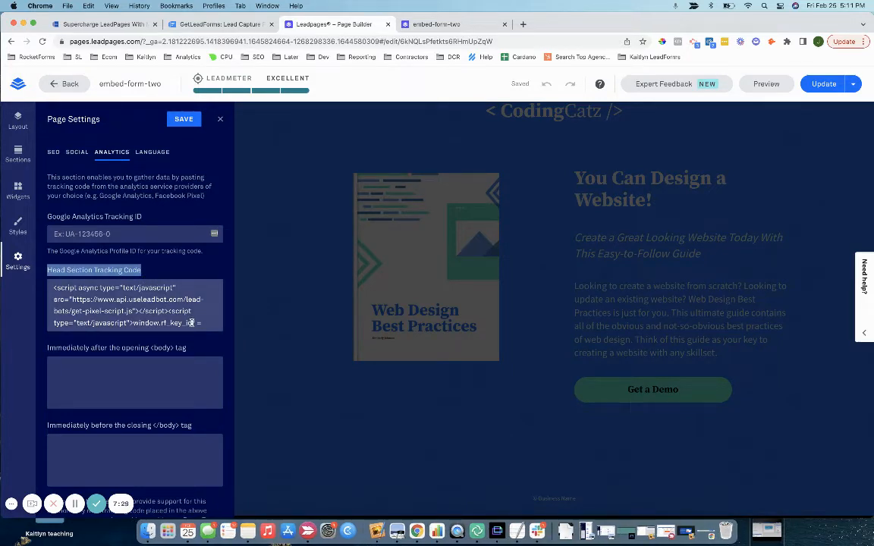
click(222, 20)
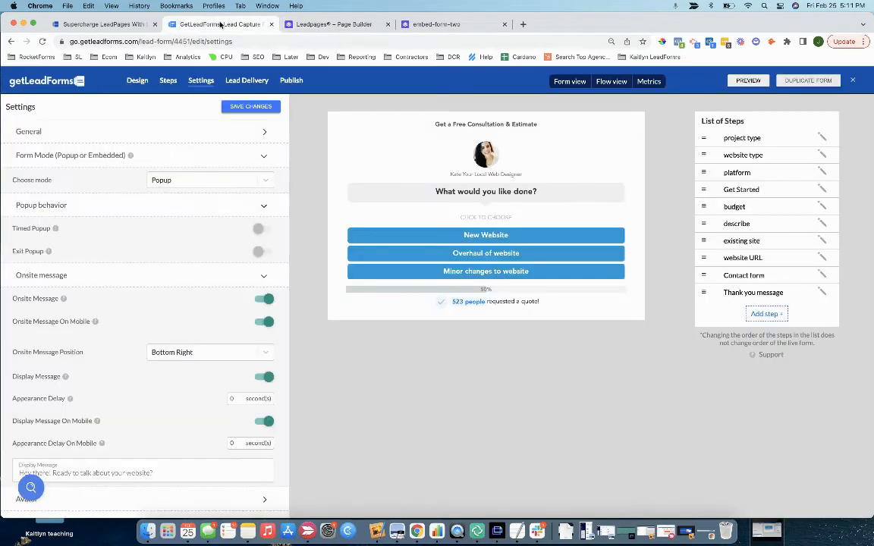
Step: Copy the published embed-form-two page address for the form's Target Pages setting
click(289, 82)
click(144, 131)
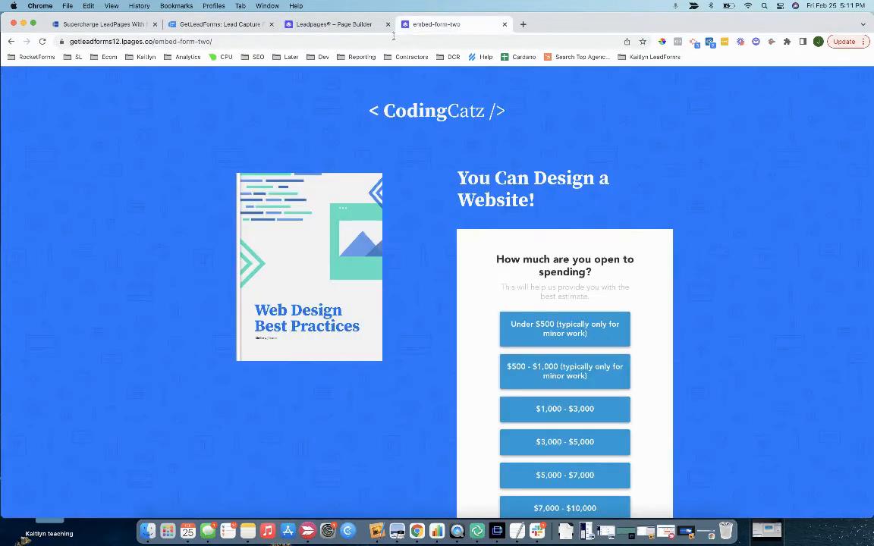
click(407, 23)
click(401, 42)
key(ctrl+c)
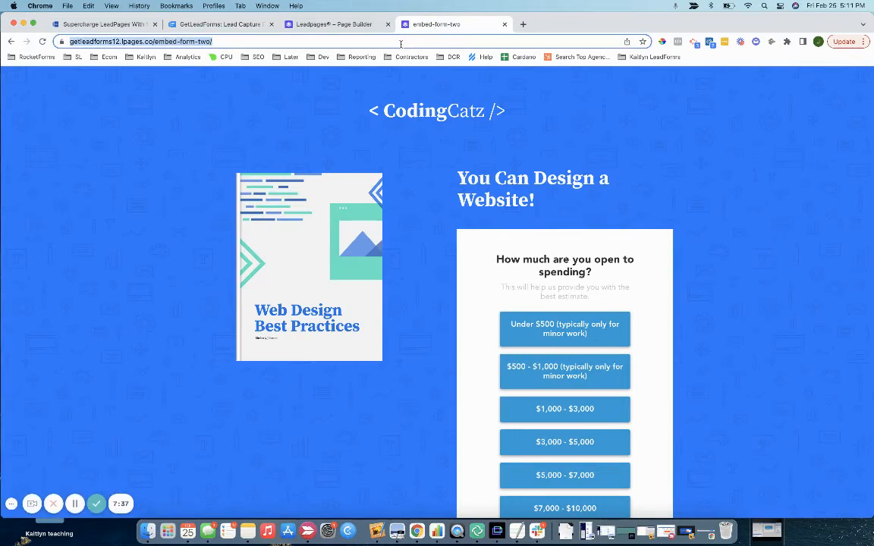
click(211, 23)
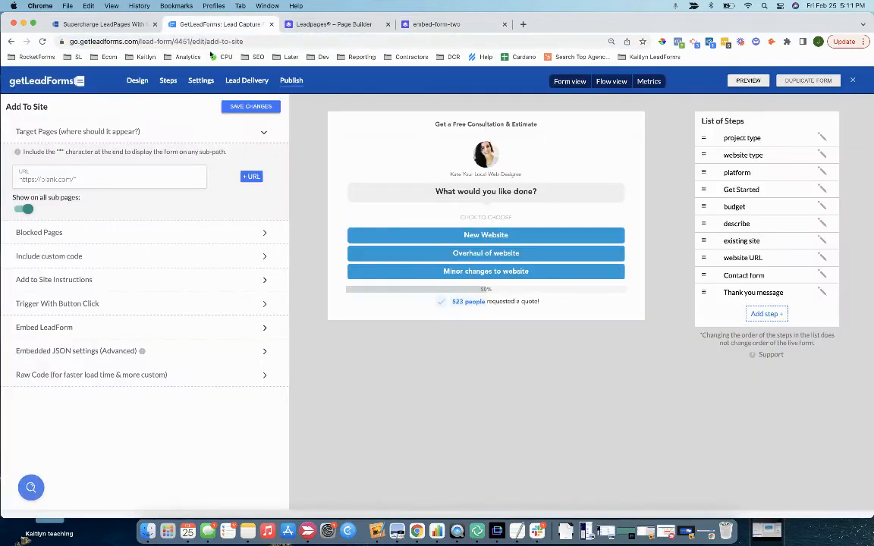
Step: Set the target URL to the embed-form-two page, enable Show on all sub pages, and save
click(86, 178)
key(ctrl+a)
key(ctrl+v)
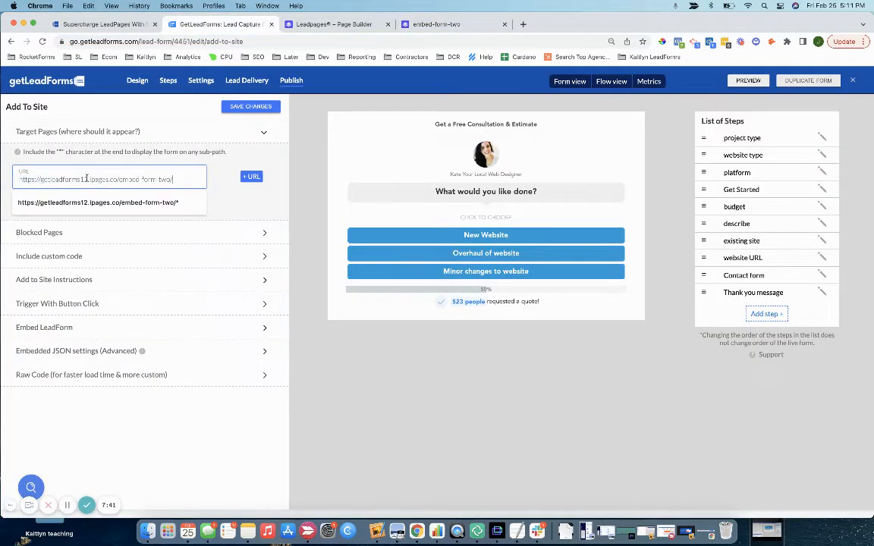
click(215, 168)
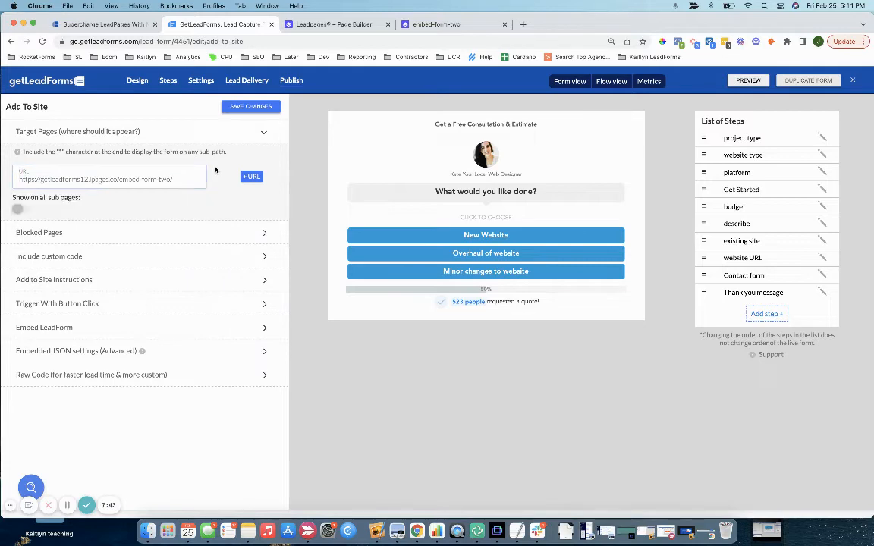
click(21, 209)
click(271, 104)
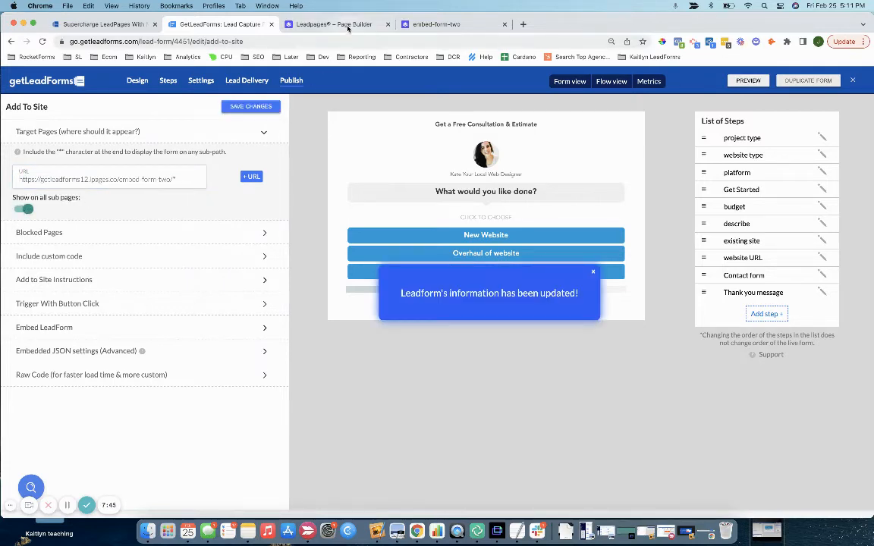
click(328, 24)
click(455, 25)
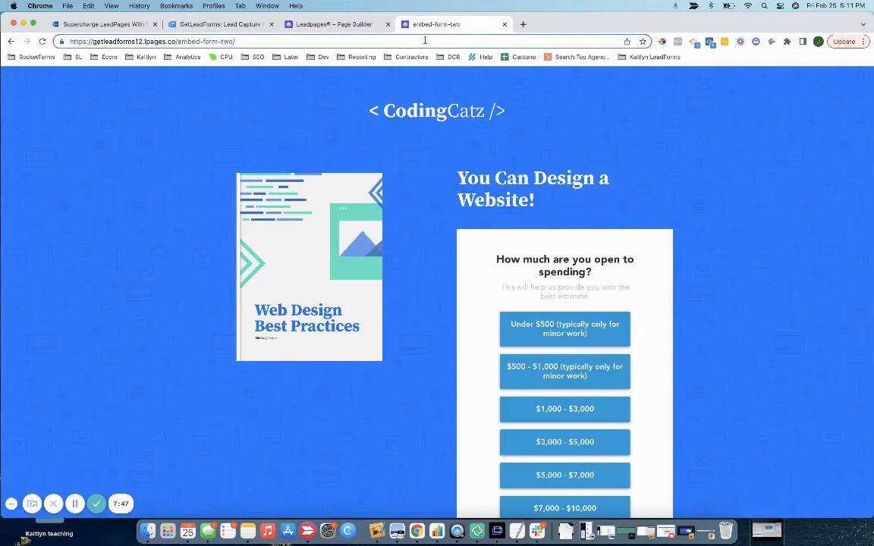
Step: Reload the live page and check that the chat bubble opens the consultation popup, then close it
key(super+r)
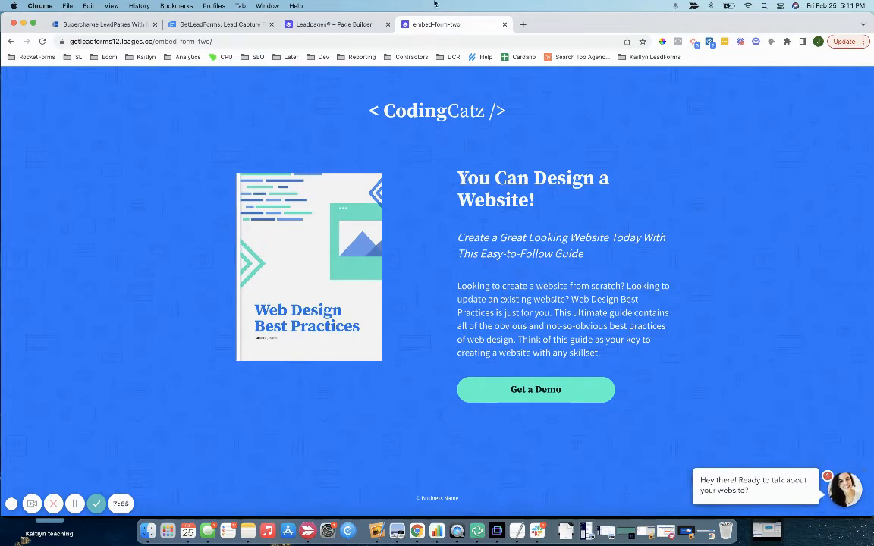
click(750, 494)
click(675, 443)
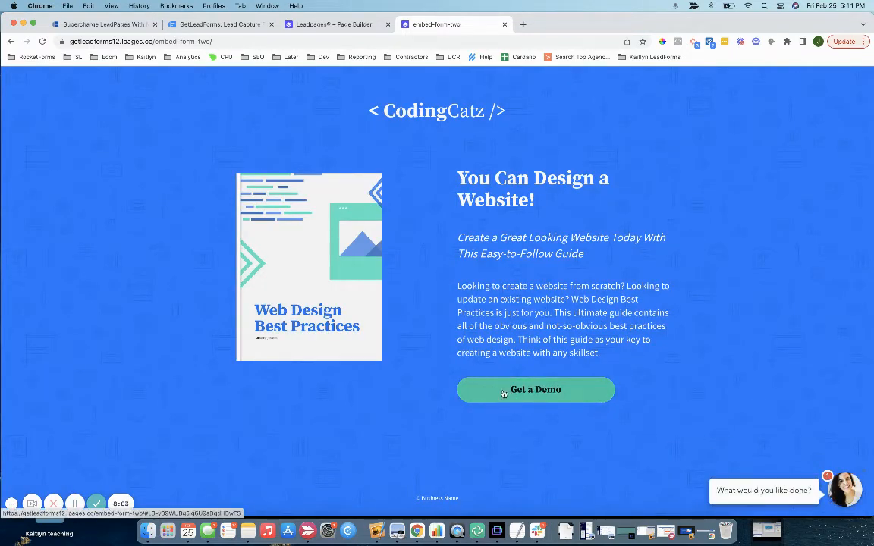
click(220, 24)
Step: Turn off all the Onsite message toggles for desktop and mobile in Settings, and save the changes
click(201, 80)
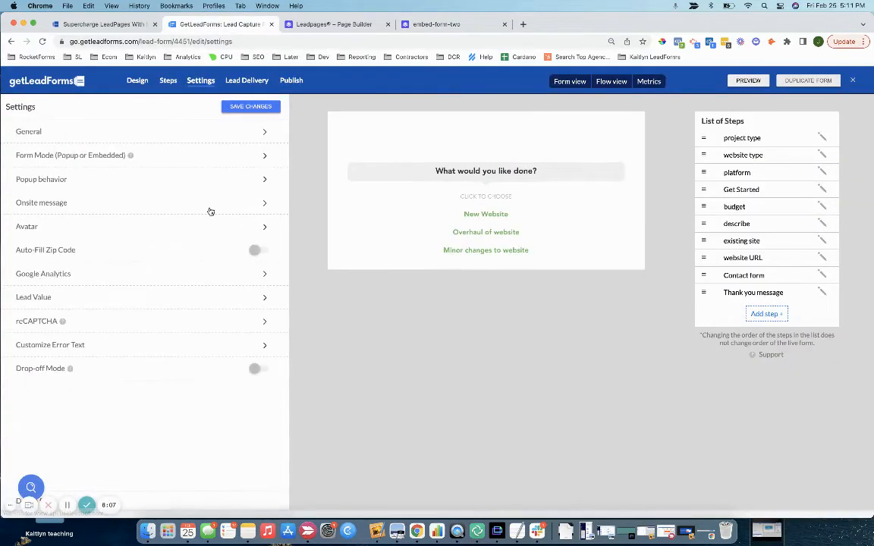
click(123, 210)
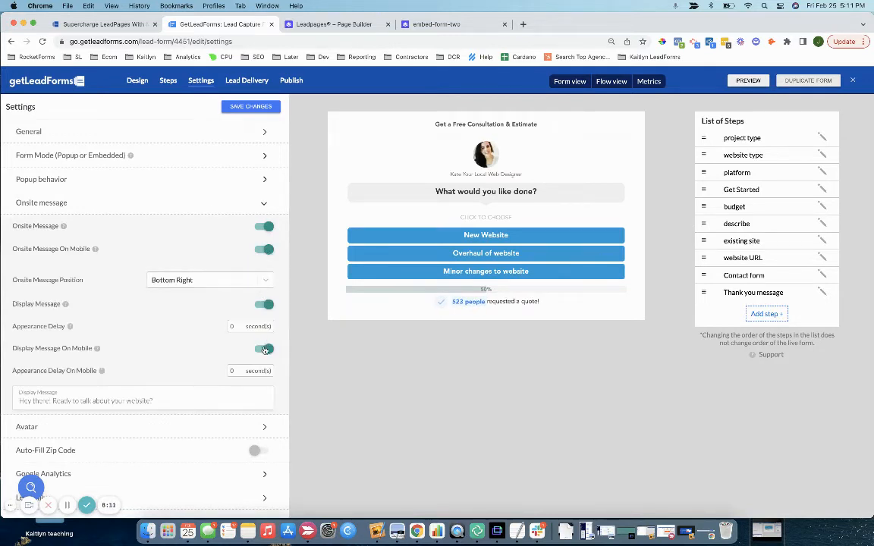
click(265, 350)
right_click(266, 304)
click(250, 291)
click(266, 305)
click(267, 249)
click(266, 227)
click(250, 106)
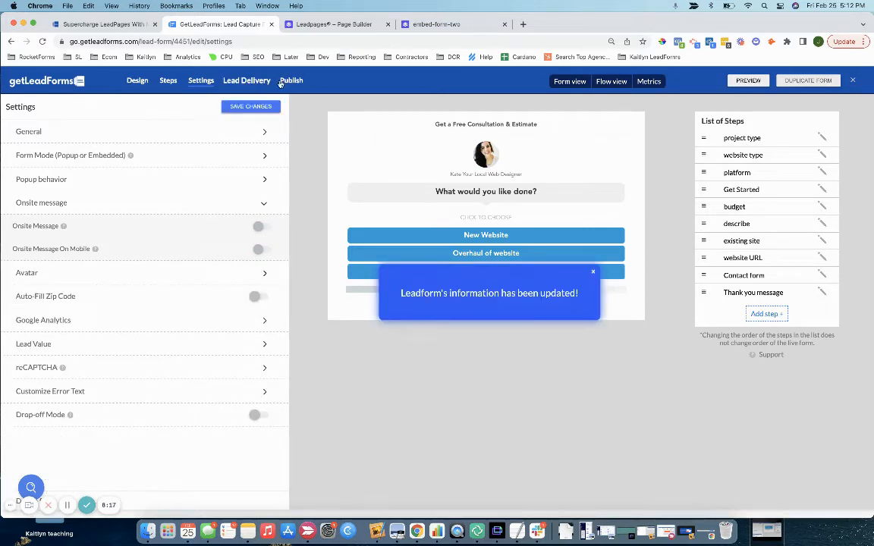
Step: Return to the Leadpages editor and close the Page Settings panel
click(329, 24)
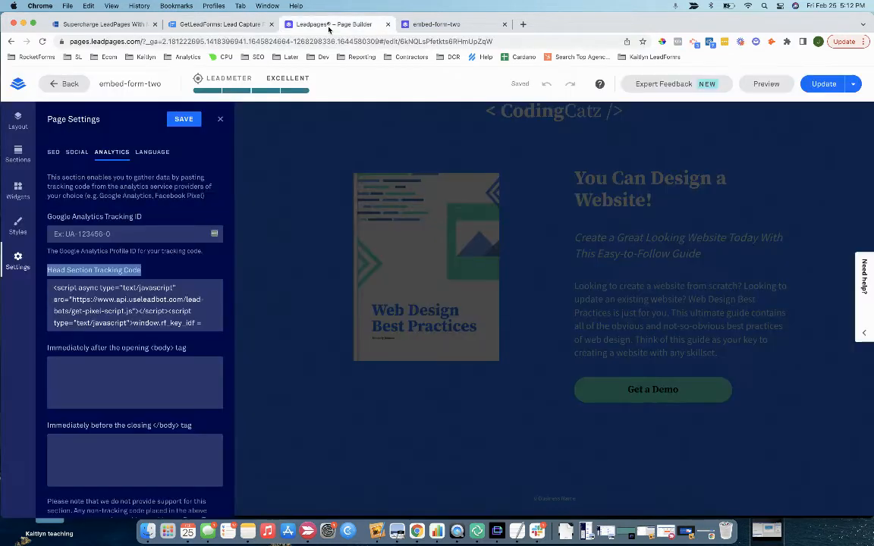
click(365, 413)
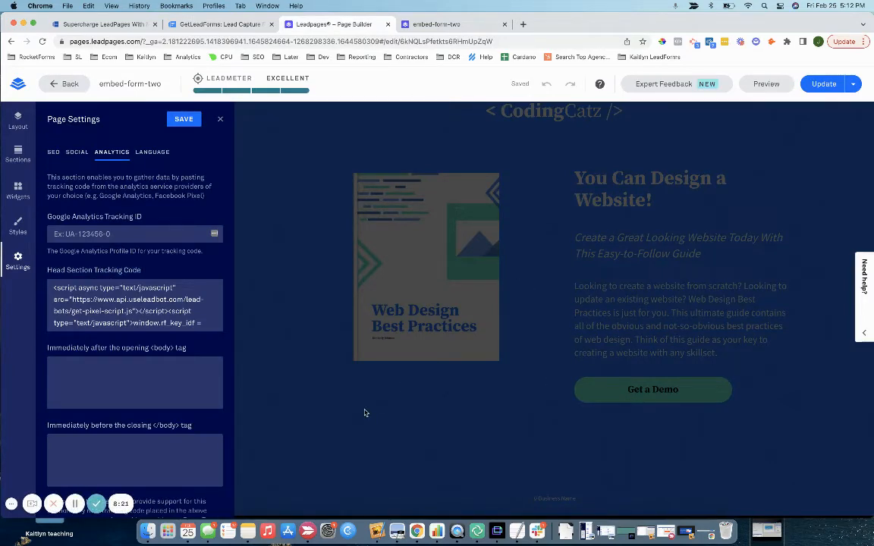
click(221, 120)
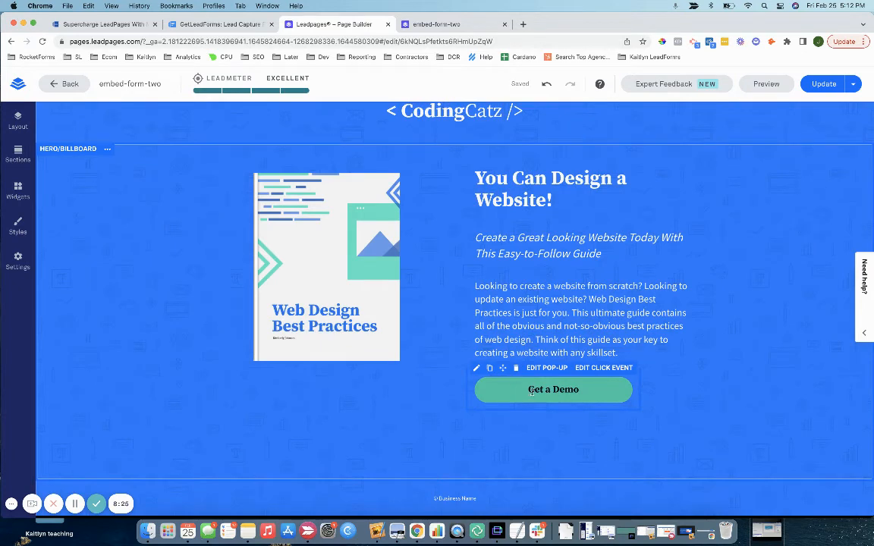
Step: Set the Get a Demo button's click event to external URL '#' and update the page
click(531, 392)
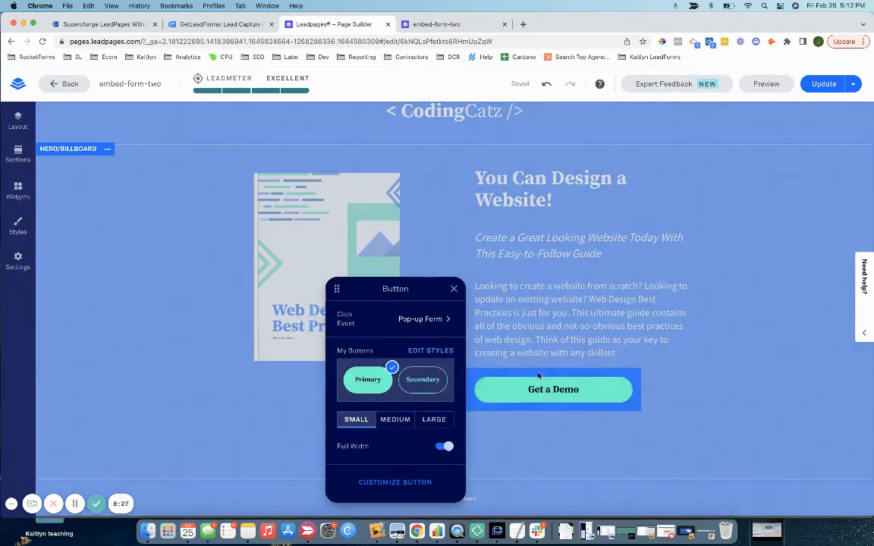
click(427, 319)
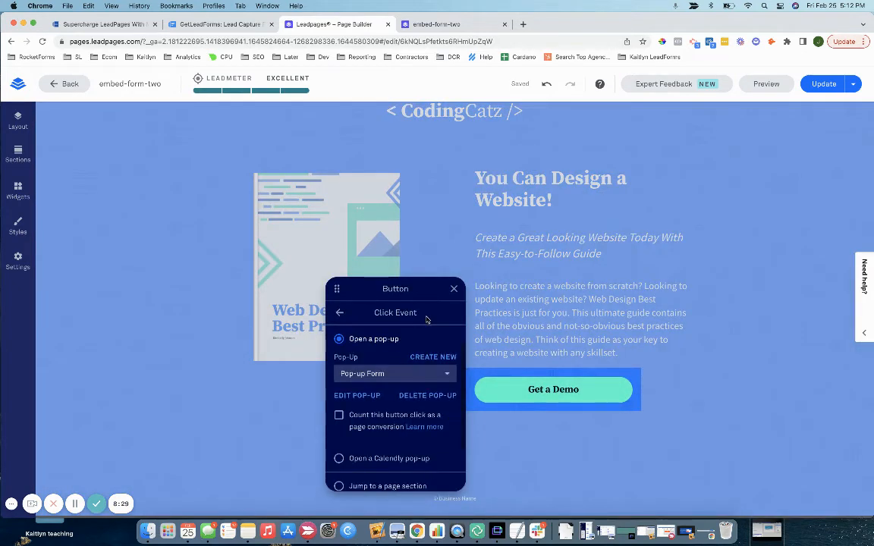
scroll(377, 455, down, 2)
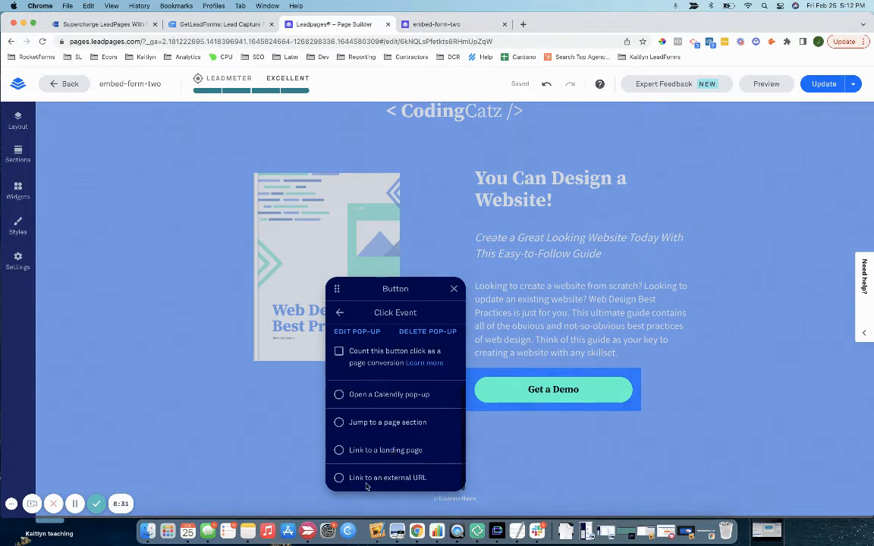
click(376, 479)
click(357, 385)
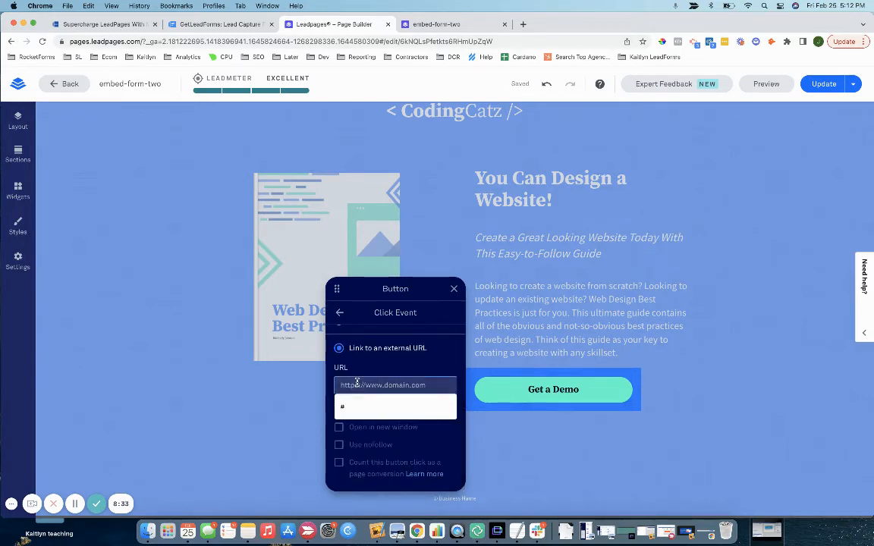
text(#)
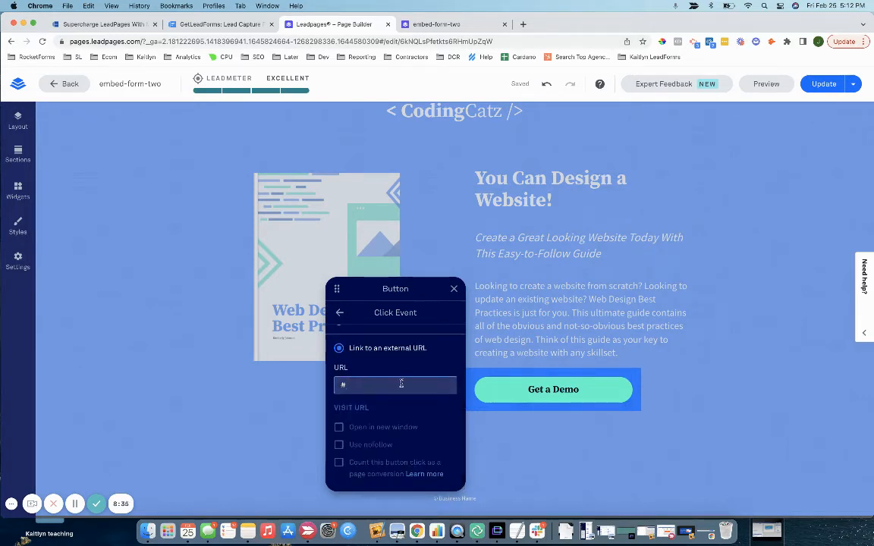
click(453, 288)
click(824, 85)
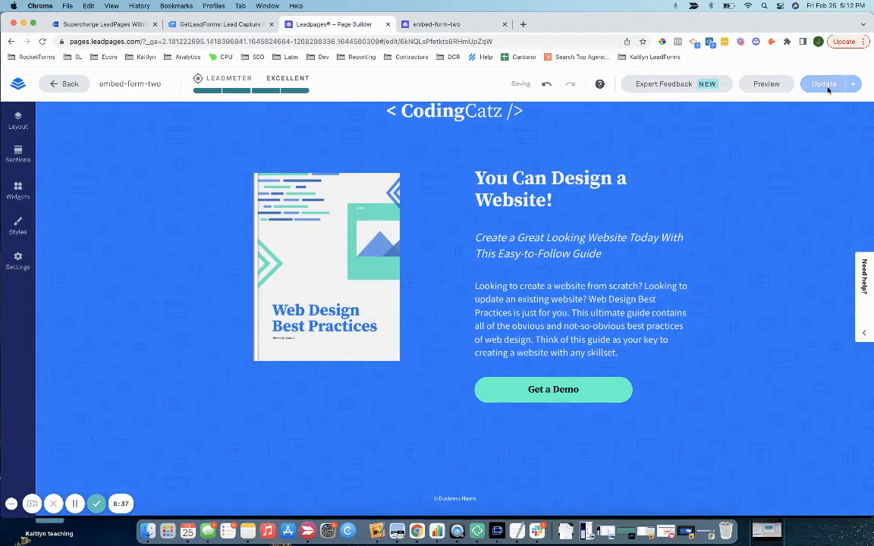
Step: Reload the published CodingCatz page and return to the getLeadForms form
click(446, 27)
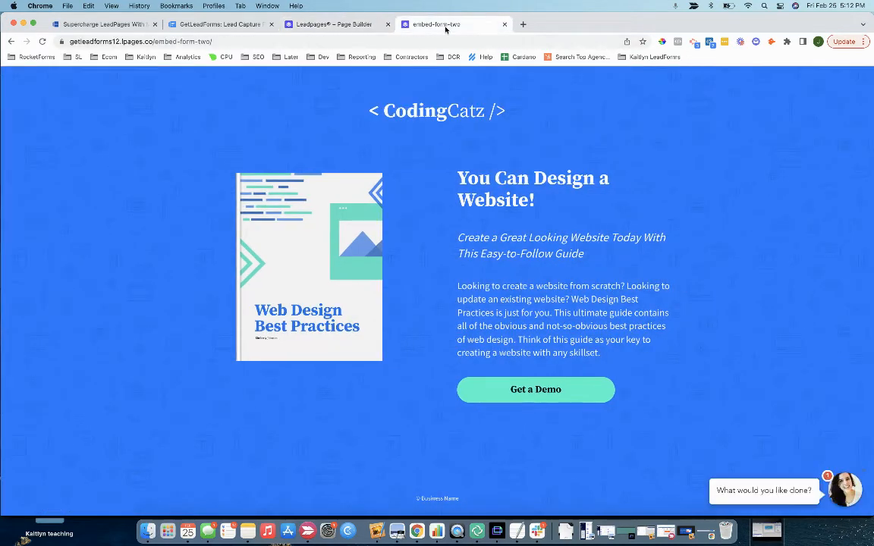
click(374, 36)
key(Return)
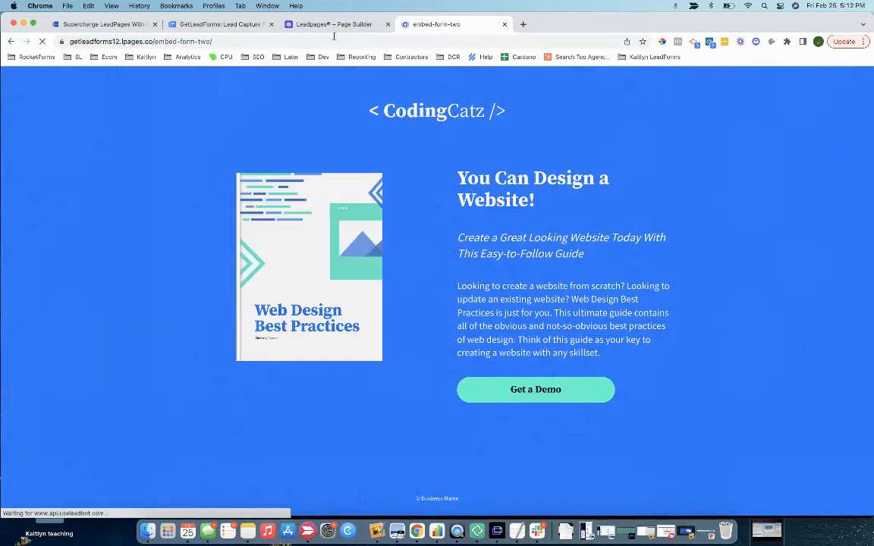
click(215, 25)
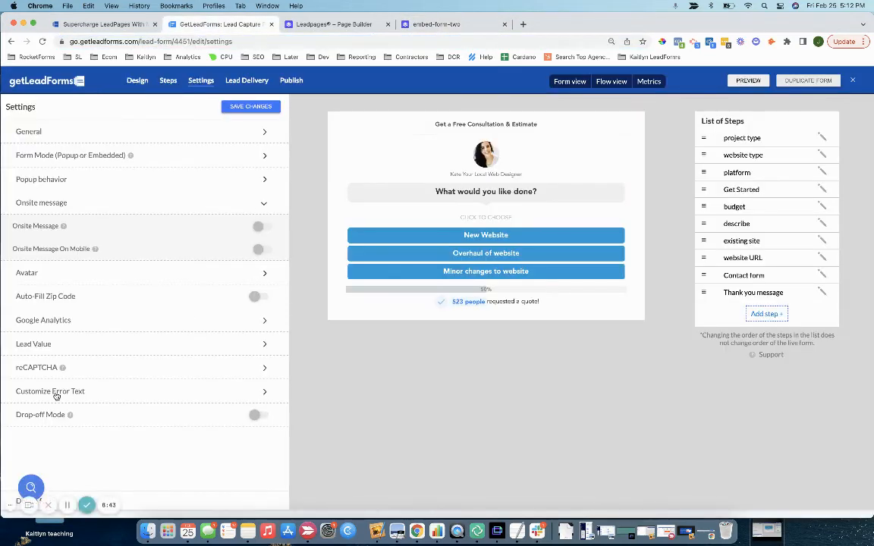
click(399, 24)
click(224, 25)
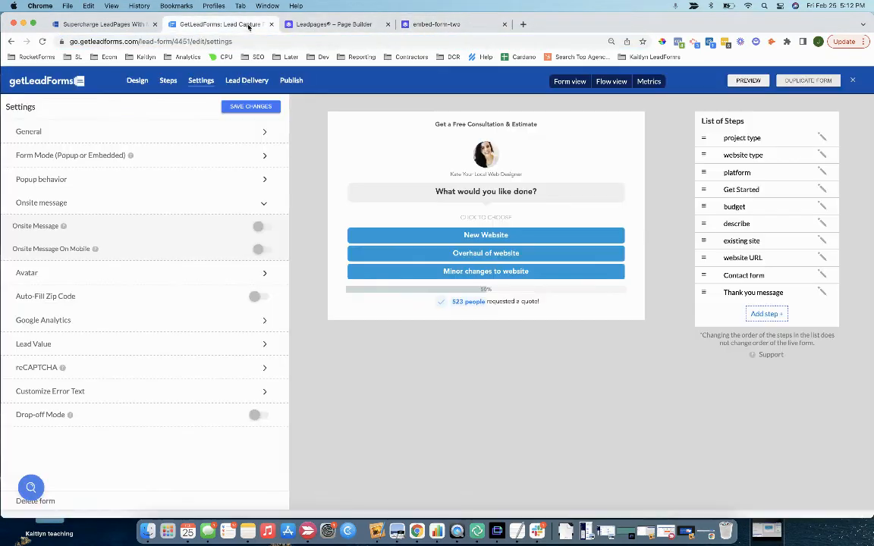
Step: Open the form's Add To Site options and expand Trigger With Button Click
click(290, 81)
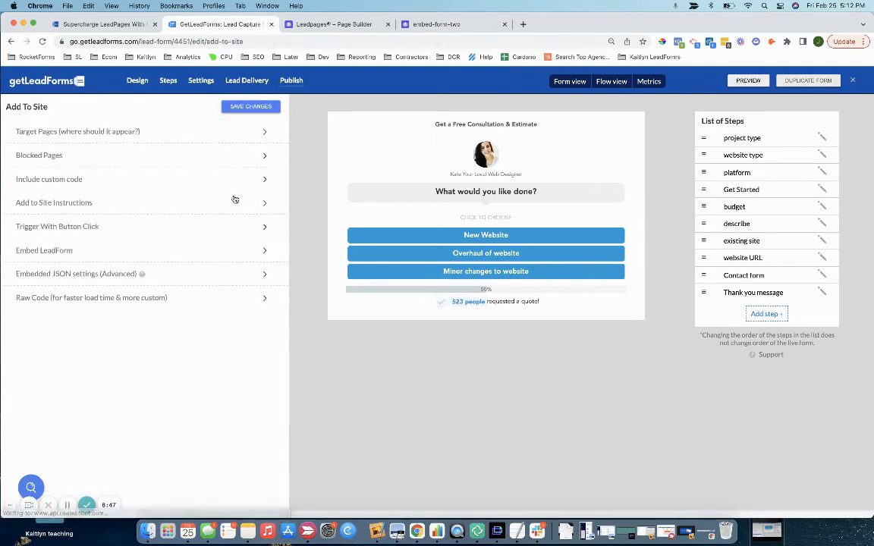
click(55, 228)
scroll(101, 308, down, 2)
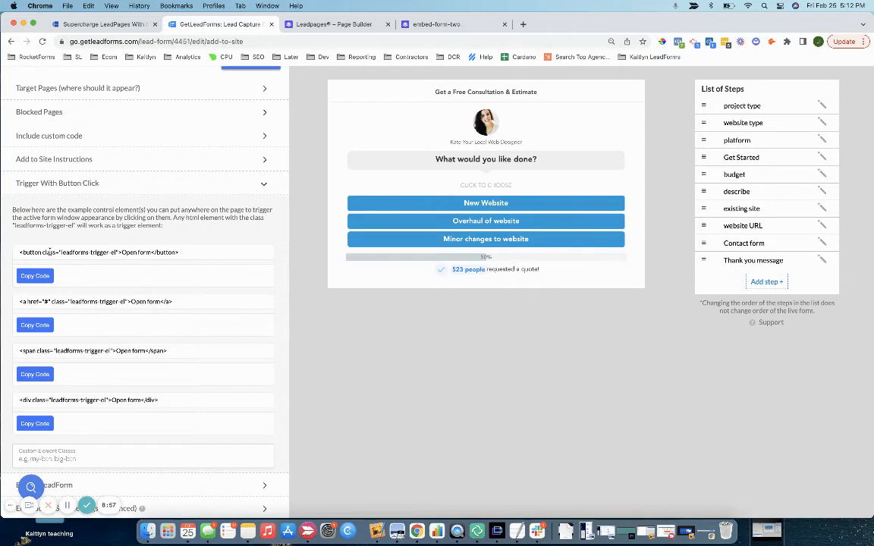
Step: Focus the Custom Element Classes field in the button-click trigger settings
click(313, 26)
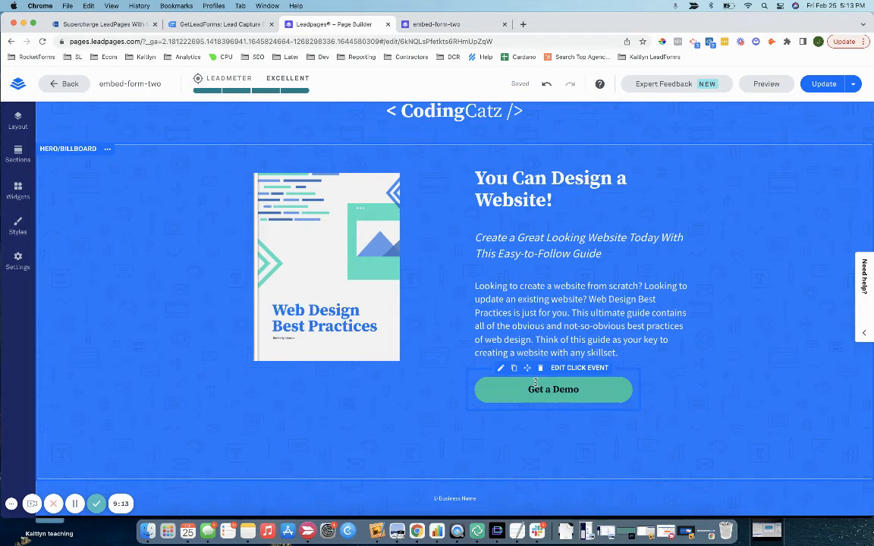
click(425, 26)
click(222, 24)
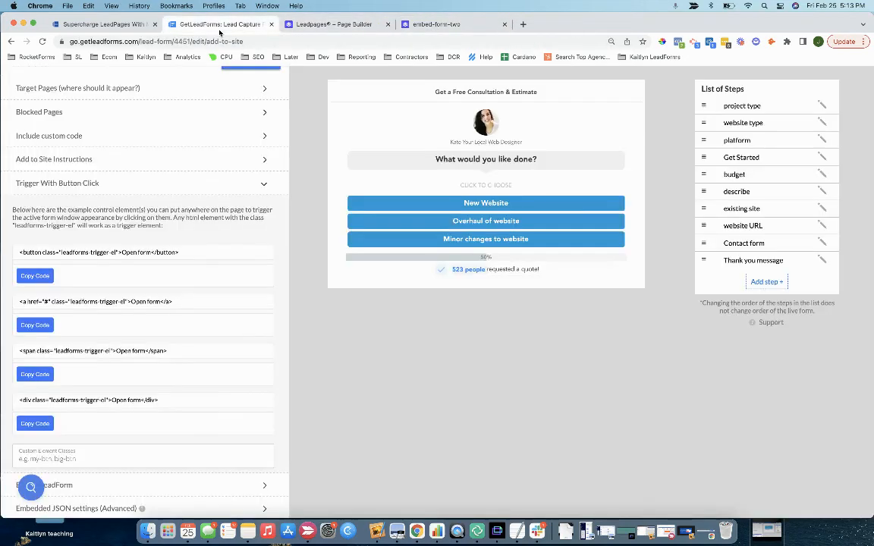
scroll(162, 359, down, 1)
click(54, 430)
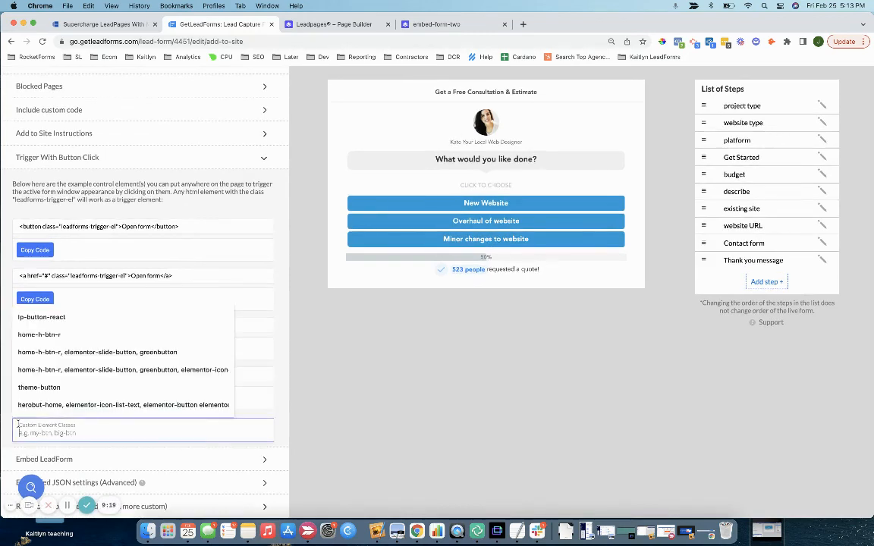
click(431, 25)
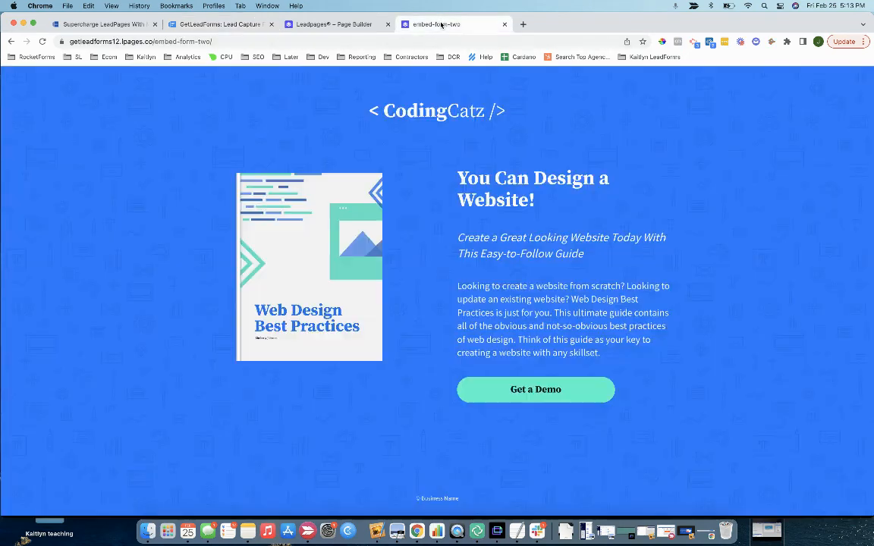
Step: Inspect the live Get a Demo button and copy its ip-button-react class name
right_click(526, 392)
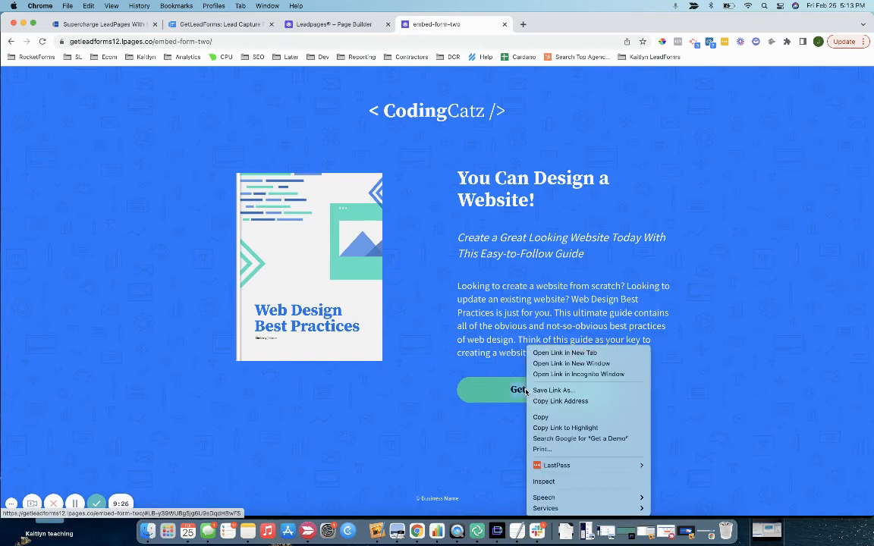
click(569, 482)
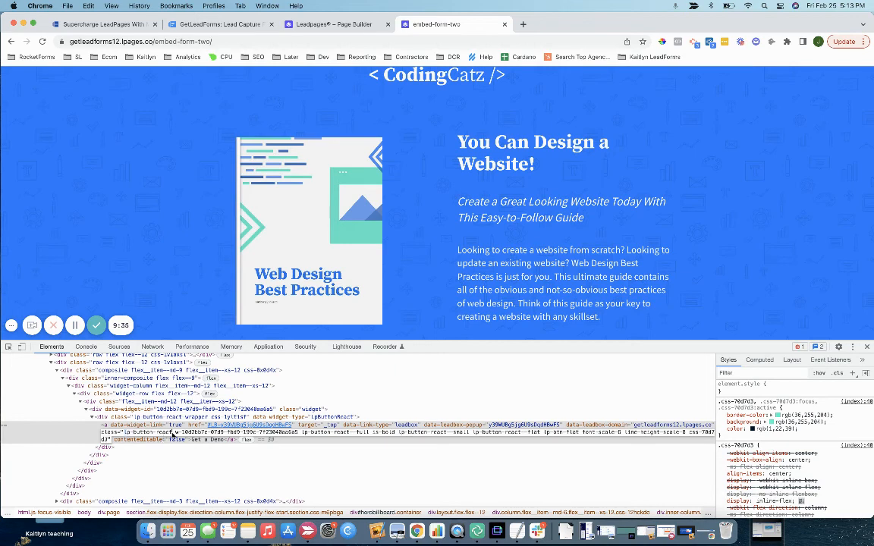
drag(173, 435, 126, 432)
key(super+c)
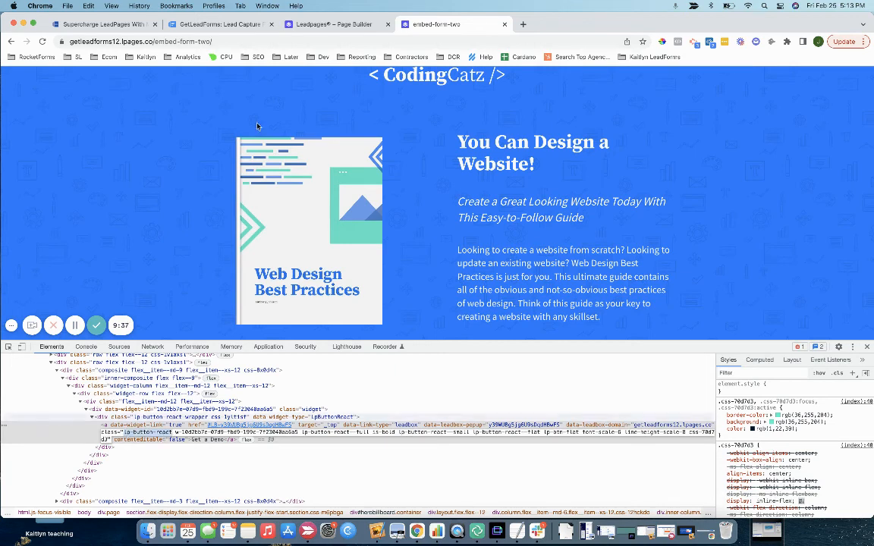
click(214, 30)
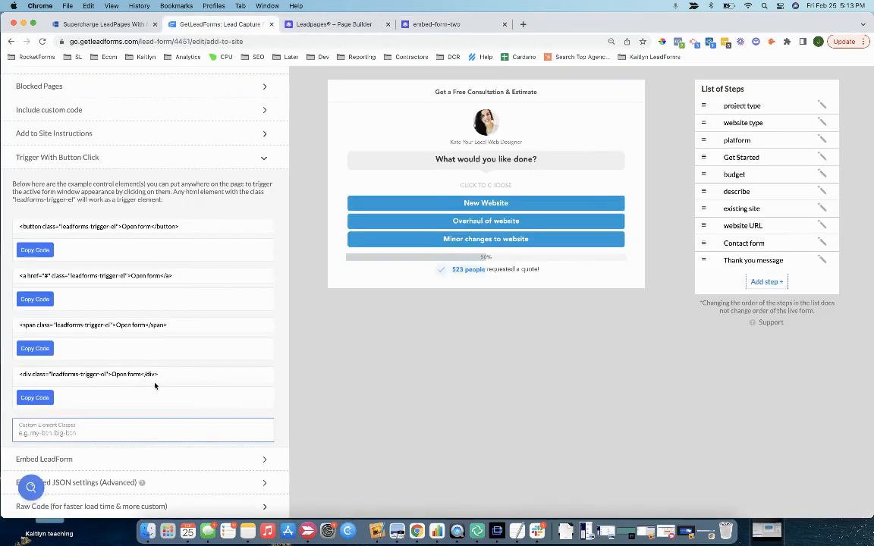
Step: Paste ip-button-react into Custom Element Classes and save the trigger settings
click(45, 430)
key(super+v)
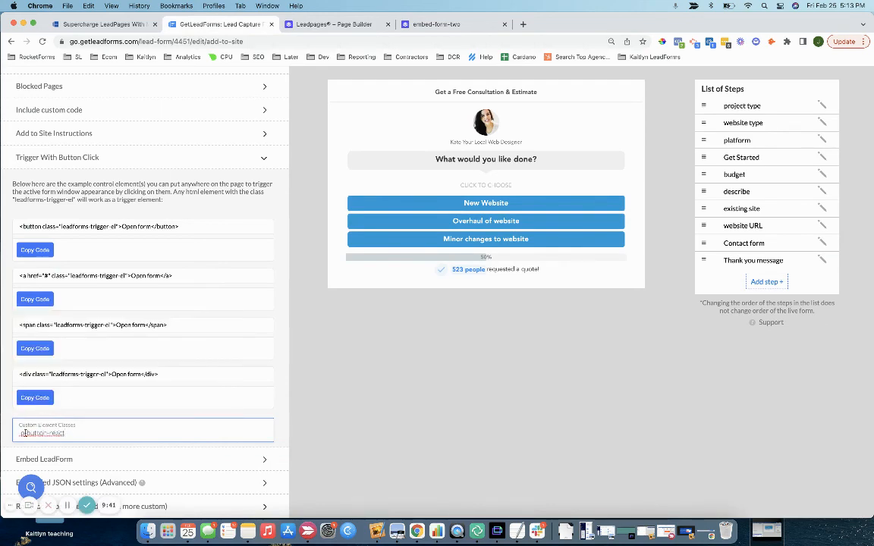
scroll(16, 425, up, 3)
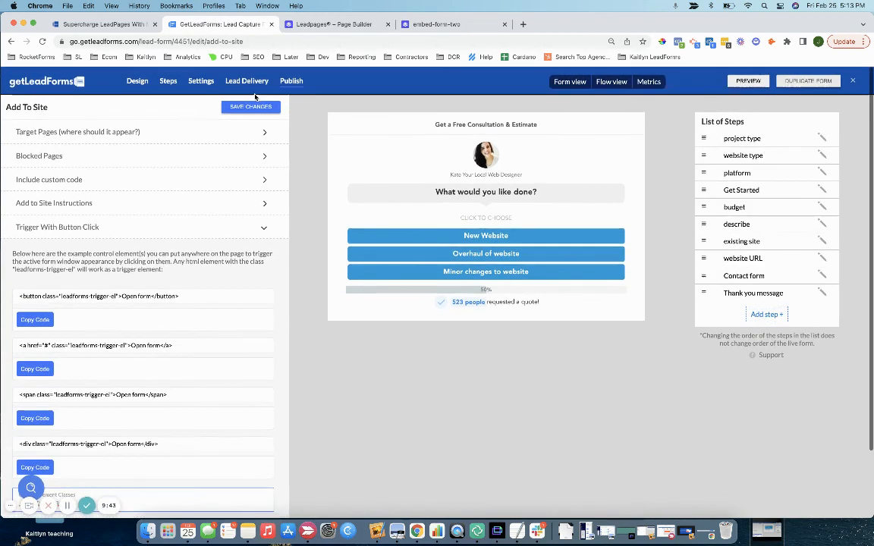
click(240, 107)
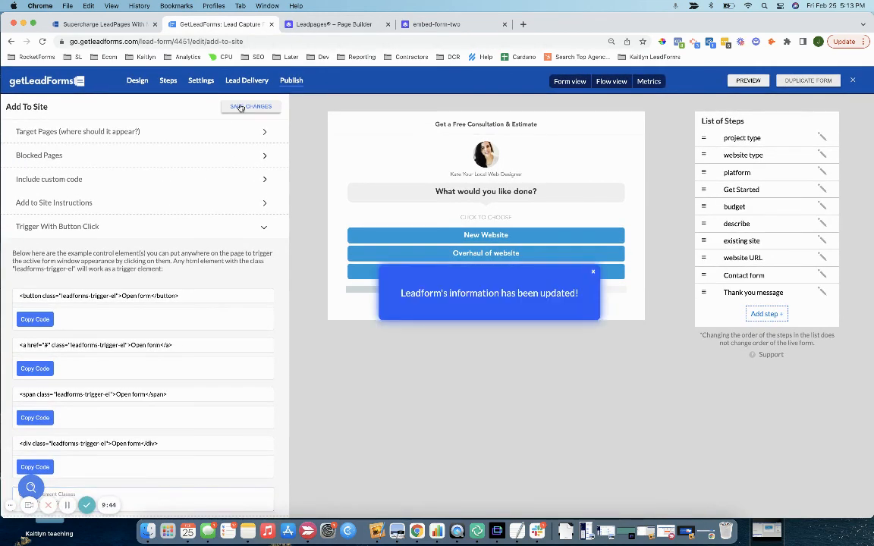
click(413, 24)
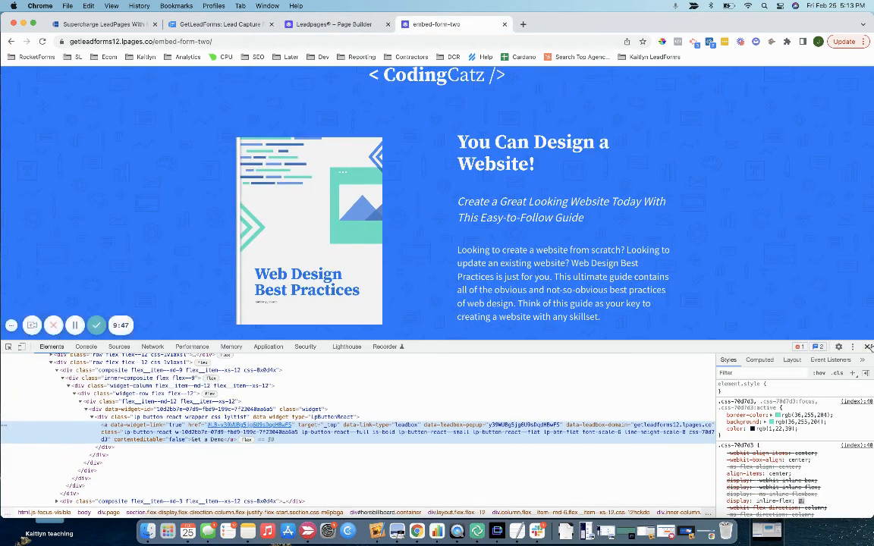
Step: Close DevTools, reload the live page, and verify Get a Demo opens the consultation popup
key(super+alt+i)
click(215, 41)
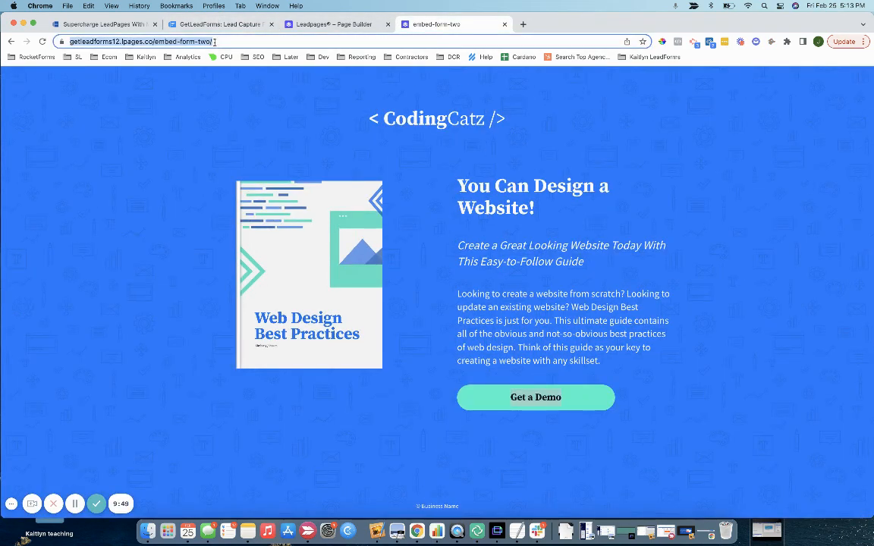
key(Return)
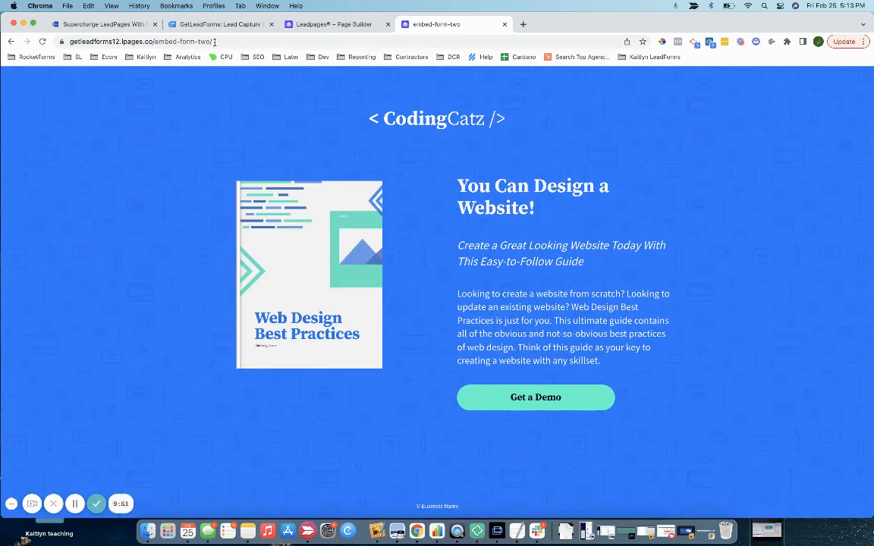
click(529, 401)
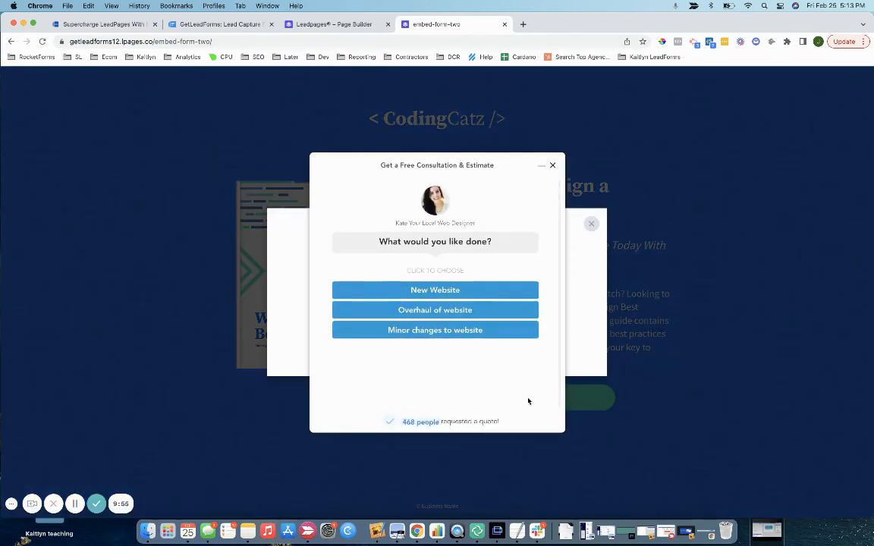